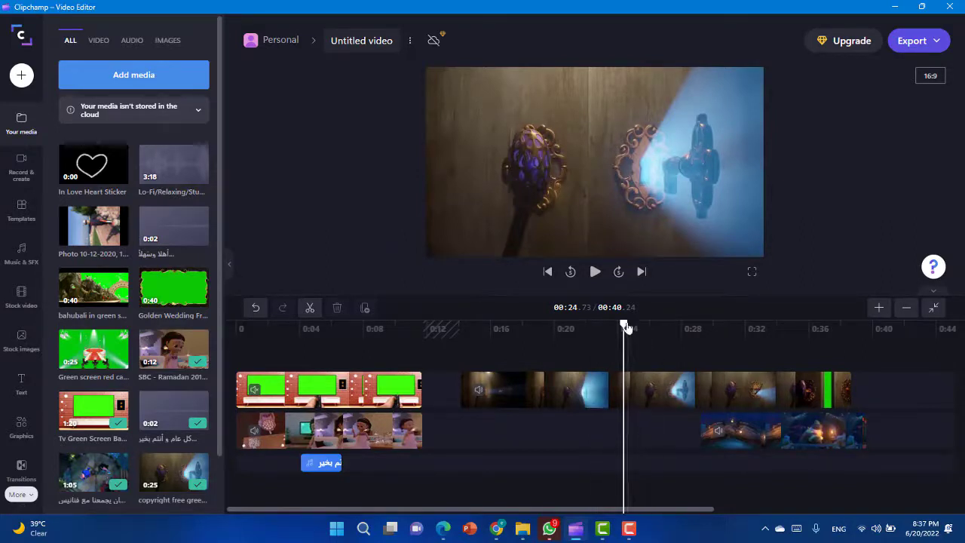
- Play the sequence from the start, then preview the keyhole section from about 18 seconds onwards
{"action": "left_click_drag", "start_coordinate": [625, 326], "coordinate": [224, 329]}
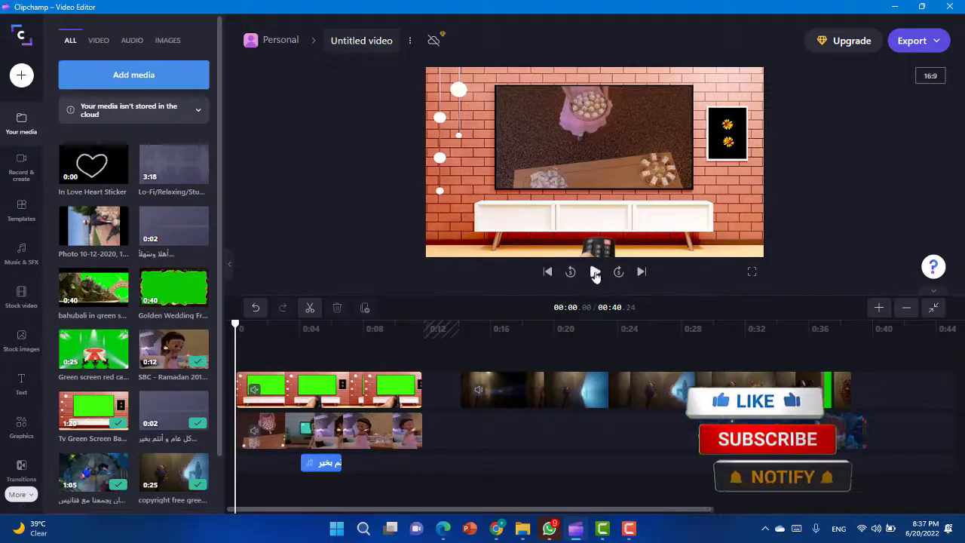
{"action": "left_click", "coordinate": [595, 274]}
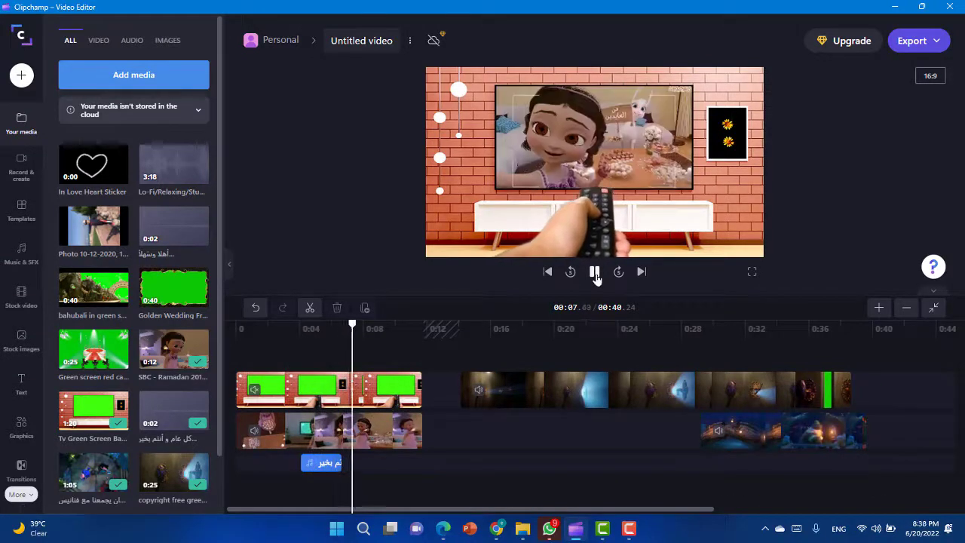
{"action": "left_click", "coordinate": [595, 273]}
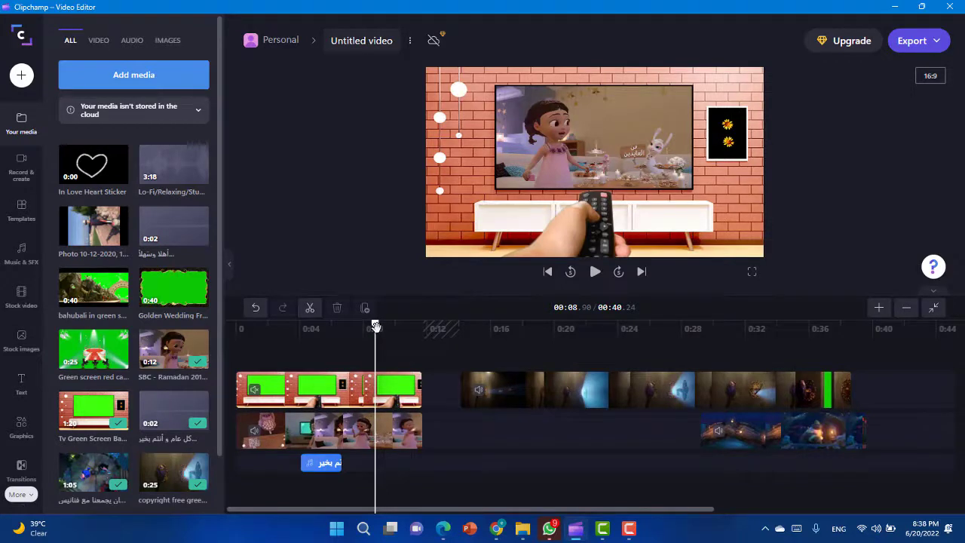
{"action": "left_click_drag", "start_coordinate": [376, 326], "coordinate": [528, 324]}
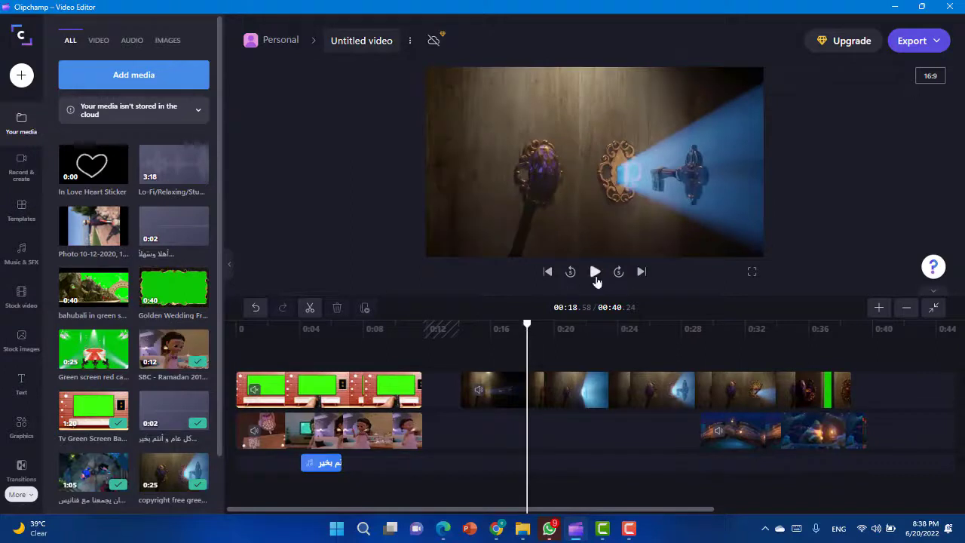
{"action": "left_click", "coordinate": [596, 275]}
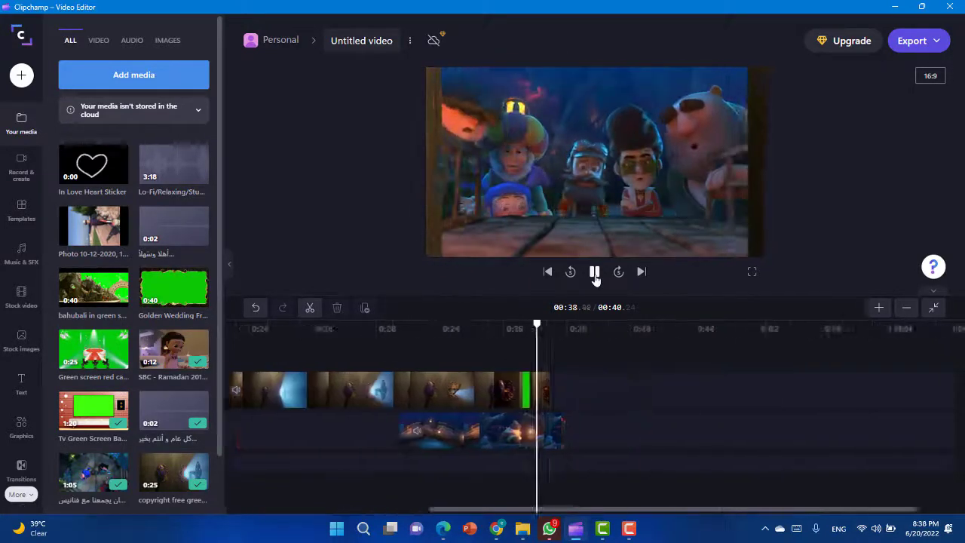
{"action": "left_click", "coordinate": [595, 272]}
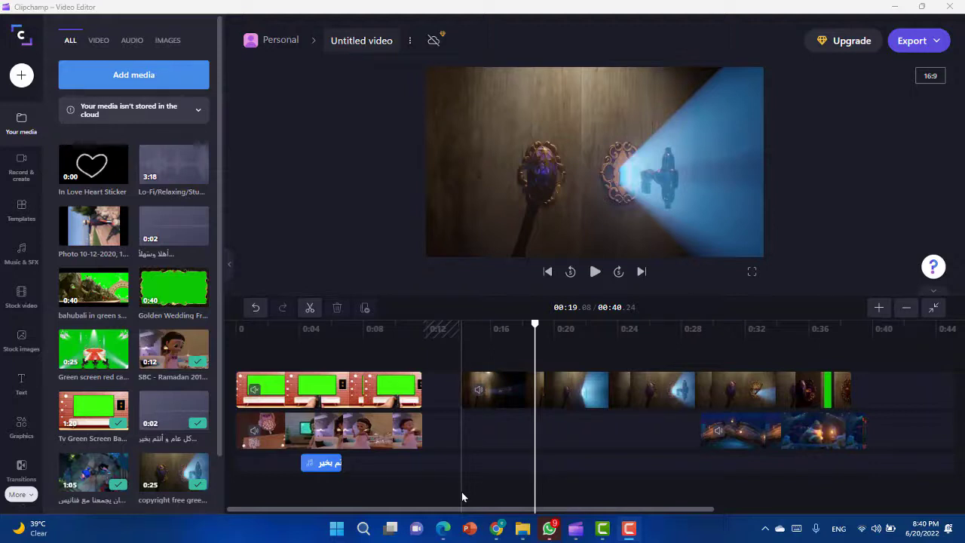
- Delete all the video and audio clips from the timeline
{"action": "left_click", "coordinate": [362, 391]}
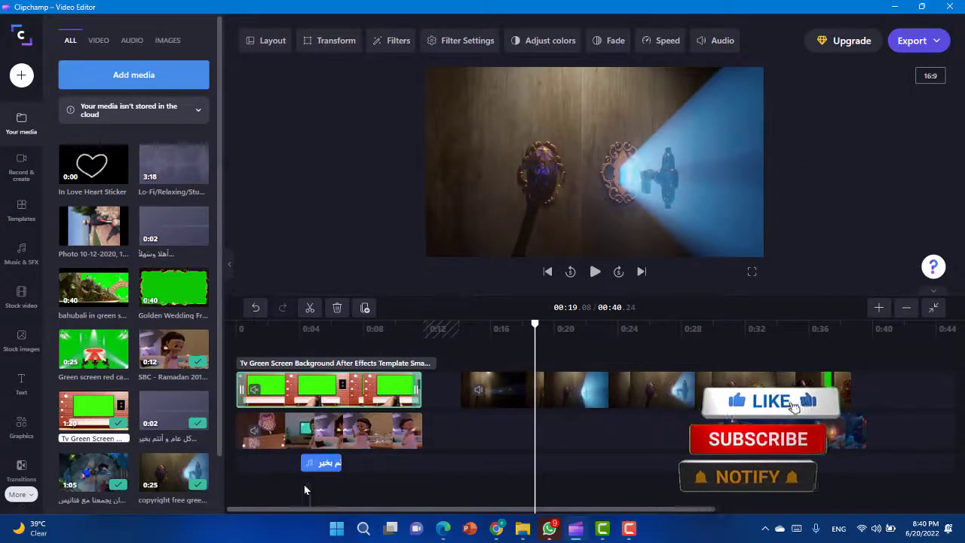
{"action": "left_click_drag", "start_coordinate": [272, 491], "coordinate": [876, 376]}
{"action": "key", "text": "Delete"}
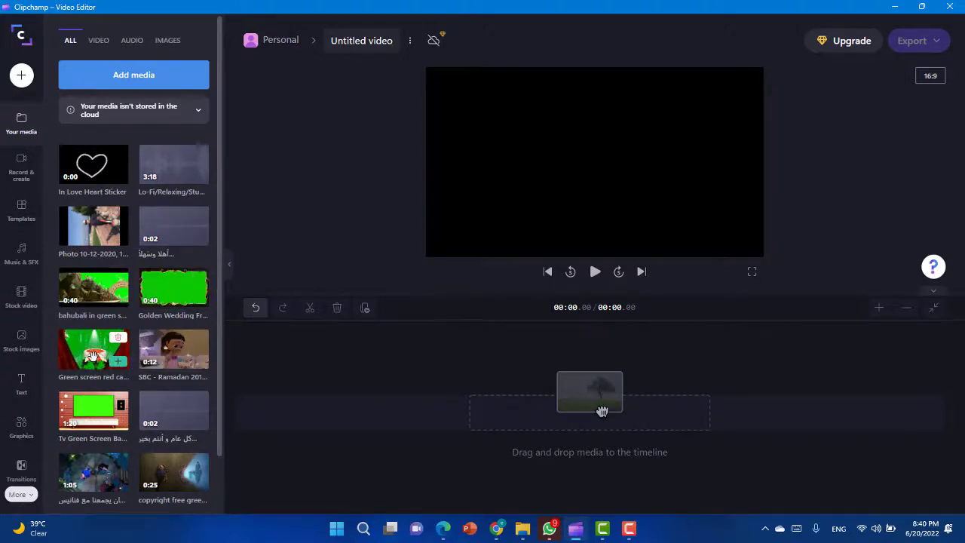
- Add the Green Screen Footage HD Theatre Curtains Intro2.mp4 clip to the empty timeline and preview it
{"action": "scroll", "coordinate": [111, 451], "scroll_direction": "down", "scroll_amount": 1}
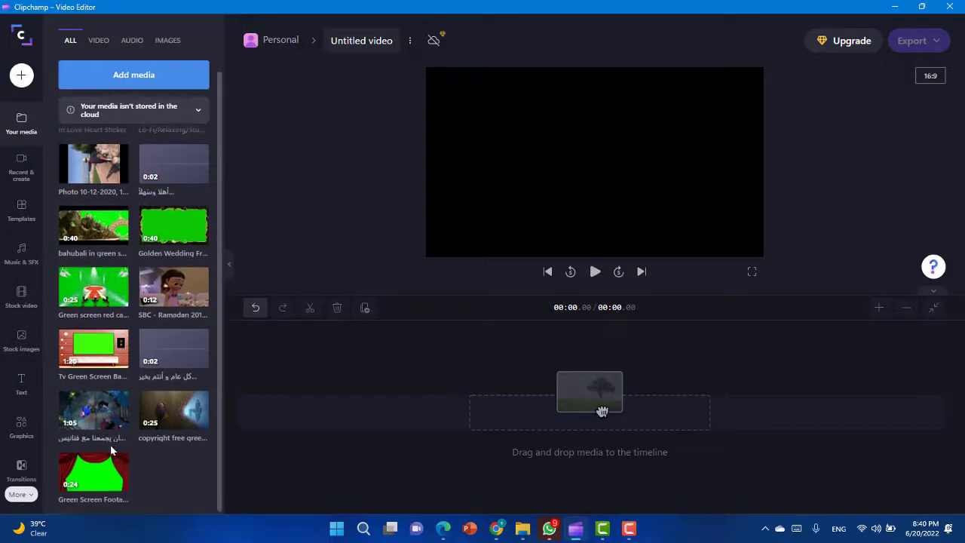
{"action": "mouse_move", "coordinate": [93, 474]}
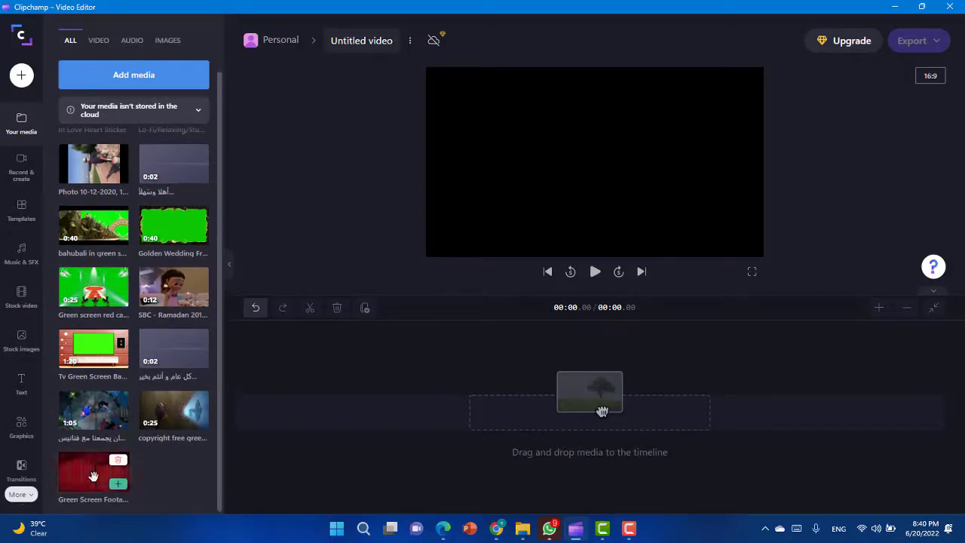
{"action": "left_click_drag", "start_coordinate": [93, 476], "coordinate": [390, 413]}
{"action": "left_click", "coordinate": [596, 272]}
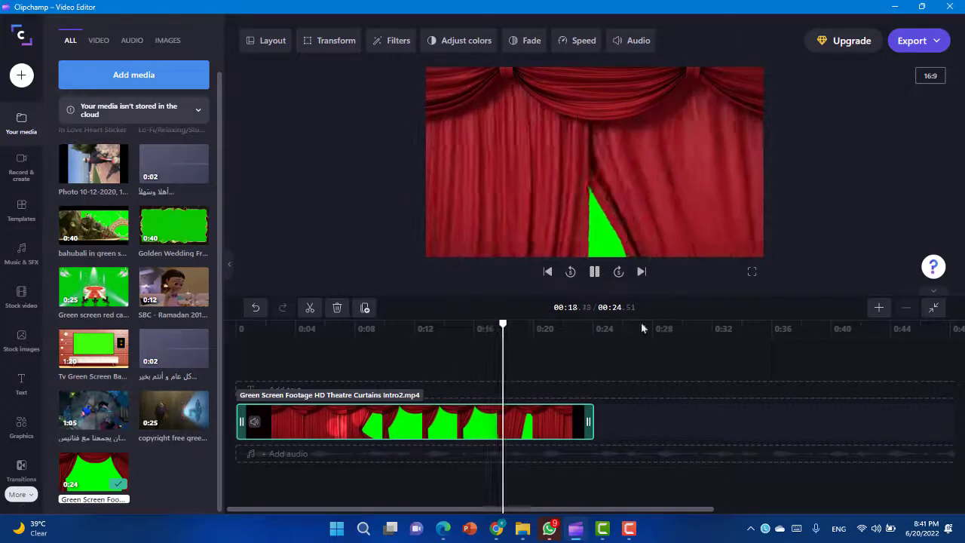
{"action": "left_click", "coordinate": [594, 272]}
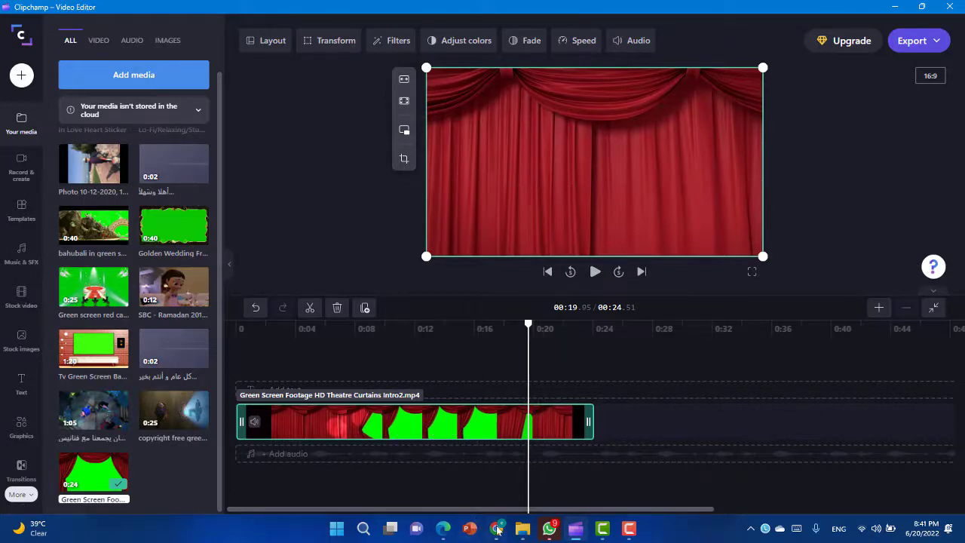
- Switch to Microsoft Edge and highlight the words "green screen" and the rest of the query in the YouTube search
{"action": "left_click", "coordinate": [445, 532]}
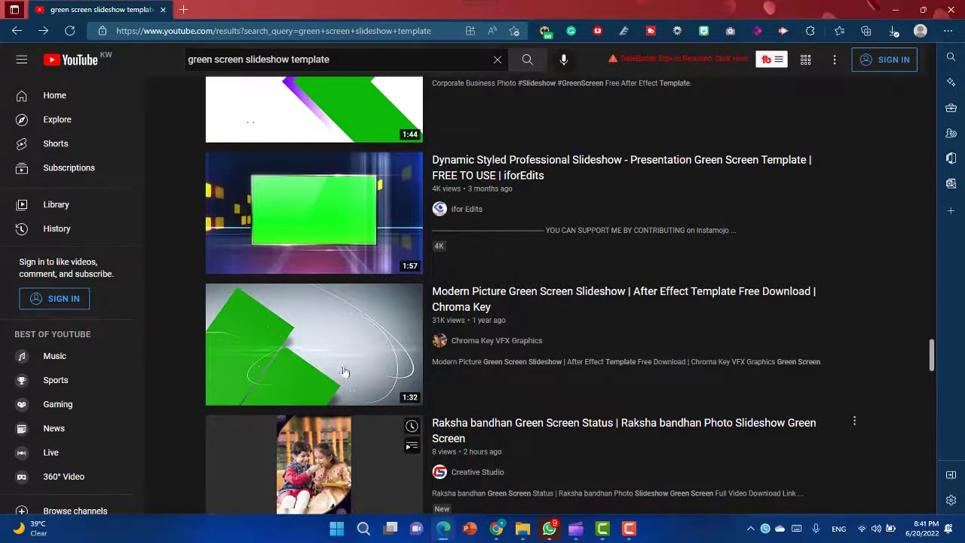
{"action": "scroll", "coordinate": [235, 130], "scroll_direction": "up", "scroll_amount": 2}
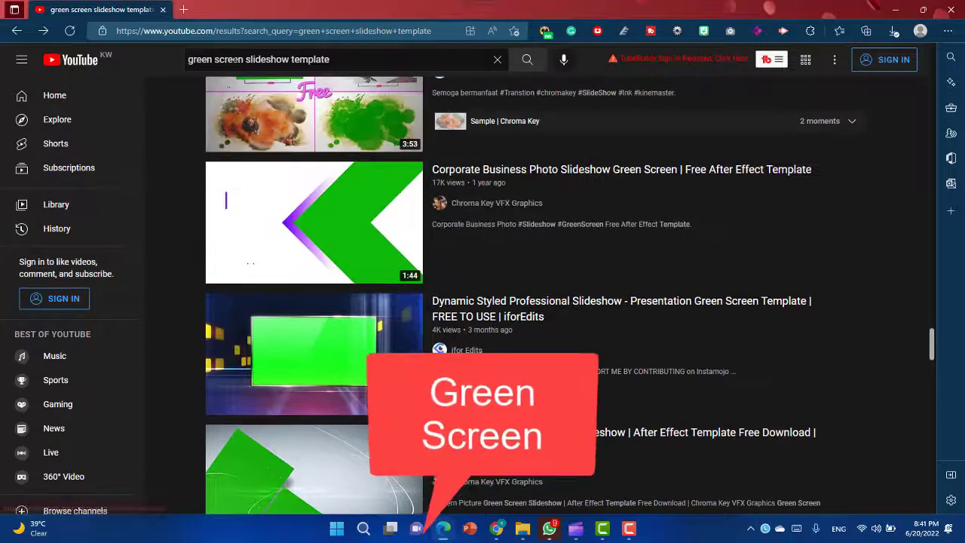
{"action": "left_click", "coordinate": [243, 59]}
{"action": "key", "text": "shift+Home"}
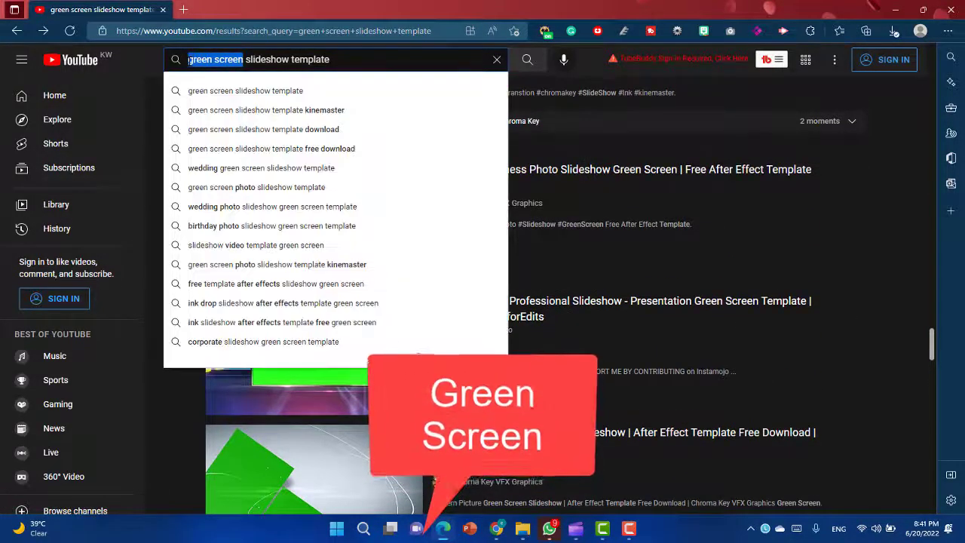
{"action": "left_click", "coordinate": [243, 59]}
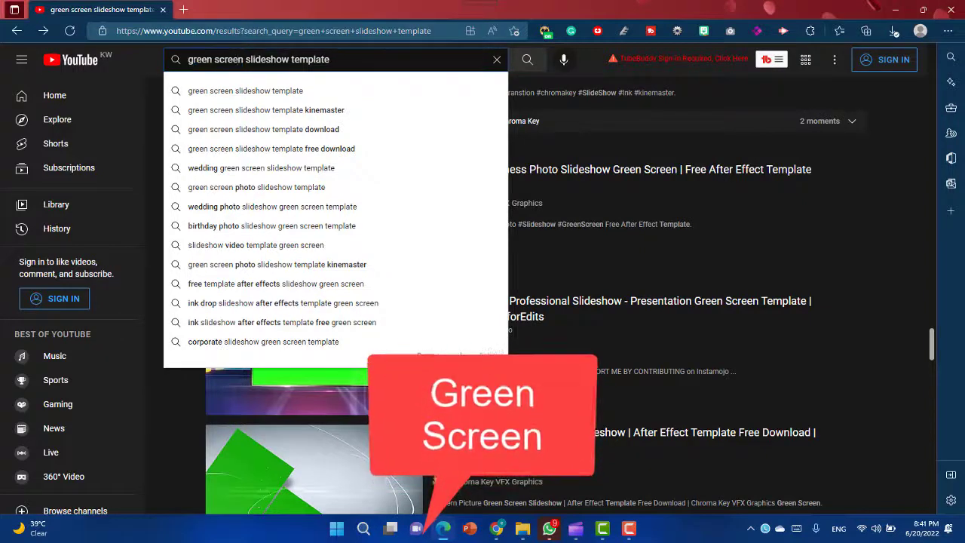
{"action": "key", "text": "ctrl+shift+Left"}
{"action": "key", "text": "ctrl+shift+Left"}
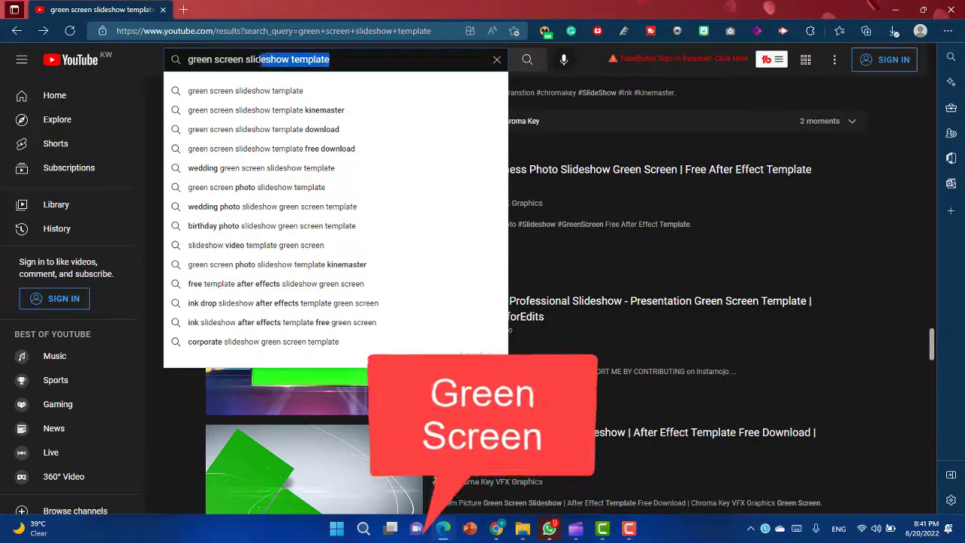
{"action": "key", "text": "End"}
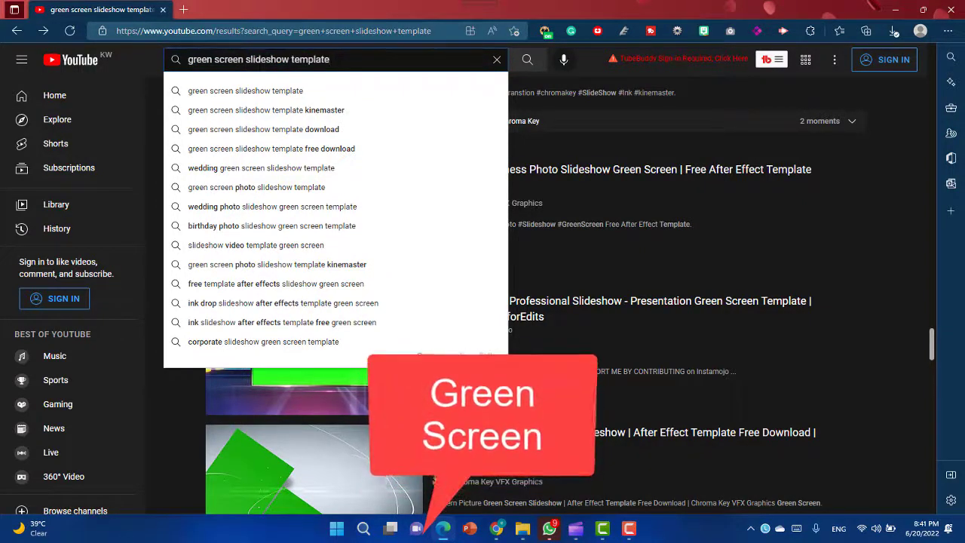
- Search YouTube for "green screen tv background video" and browse the resulting TV clips
{"action": "key", "text": "BackSpace"}
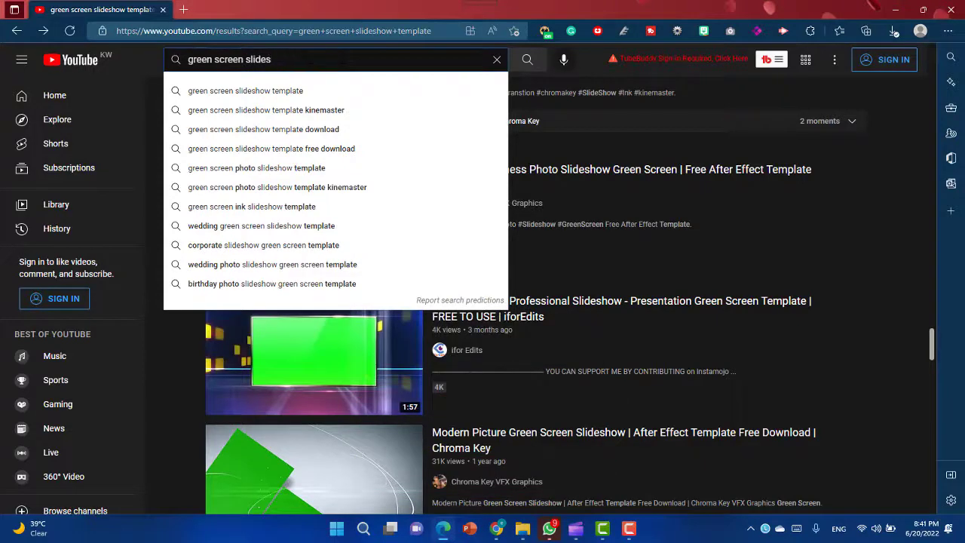
{"action": "key", "text": "BackSpace"}
{"action": "key", "text": "BackSpace"}
{"action": "key", "text": "BackSpace"}
{"action": "key", "text": "BackSpace"}
{"action": "key", "text": "BackSpace"}
{"action": "key", "text": "BackSpace"}
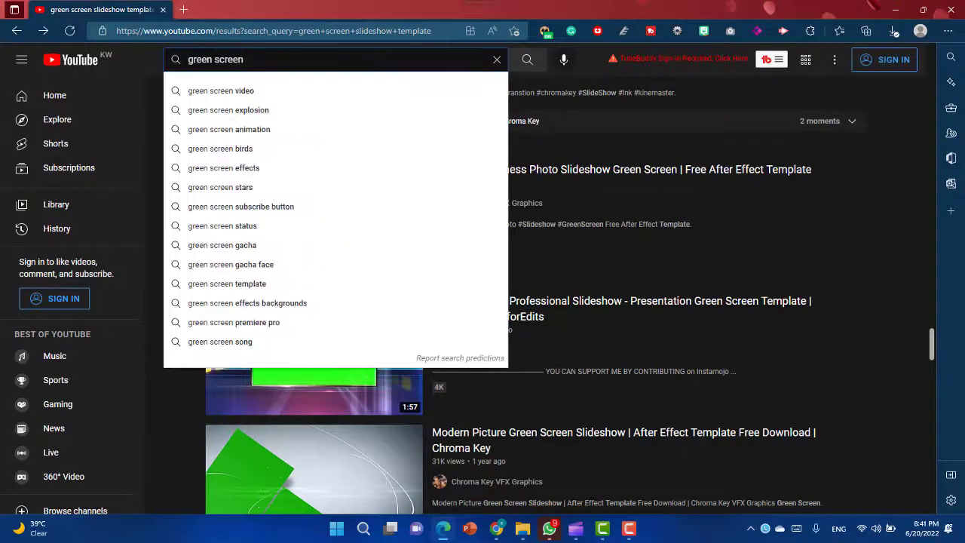
{"action": "type", "text": "tv"}
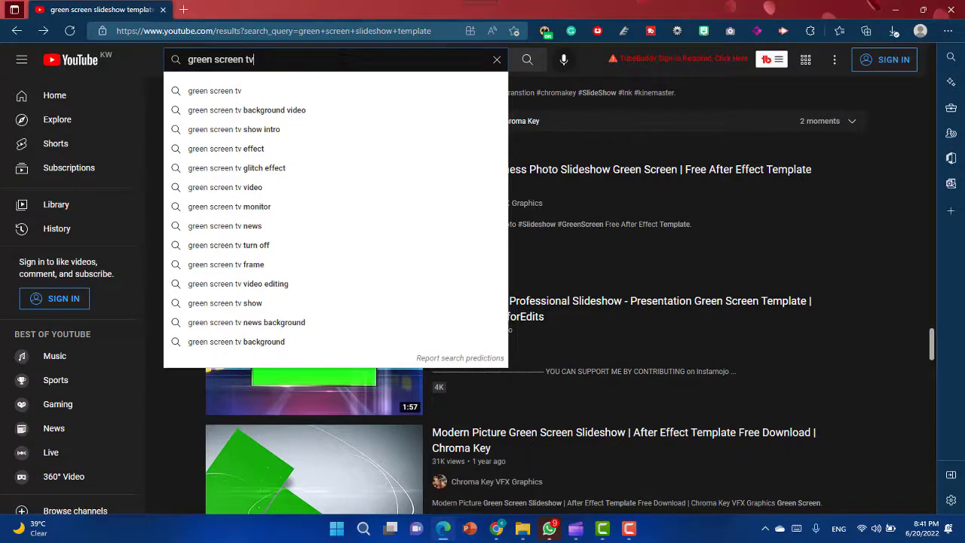
{"action": "left_click", "coordinate": [314, 112]}
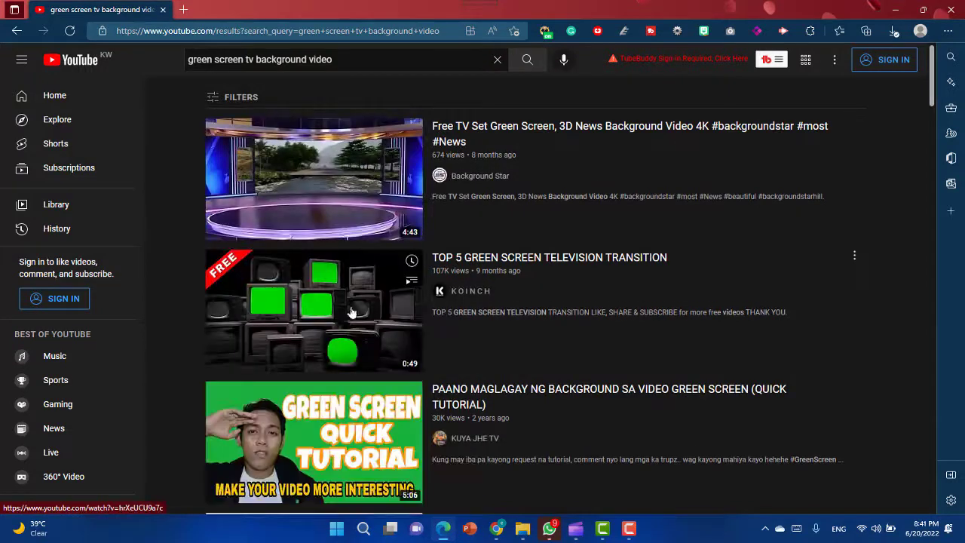
{"action": "scroll", "coordinate": [295, 200], "scroll_direction": "down", "scroll_amount": 8}
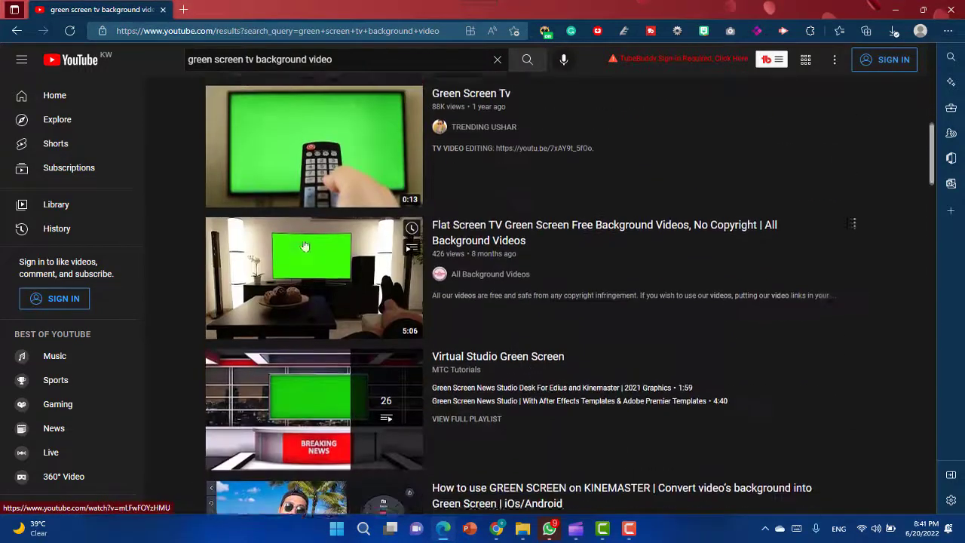
{"action": "scroll", "coordinate": [314, 335], "scroll_direction": "down", "scroll_amount": 2}
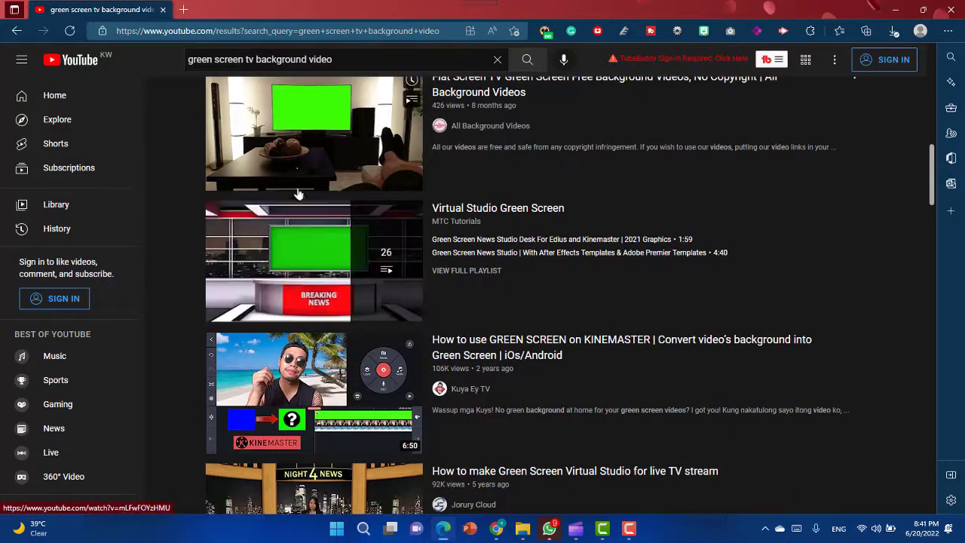
{"action": "scroll", "coordinate": [298, 226], "scroll_direction": "down", "scroll_amount": 11}
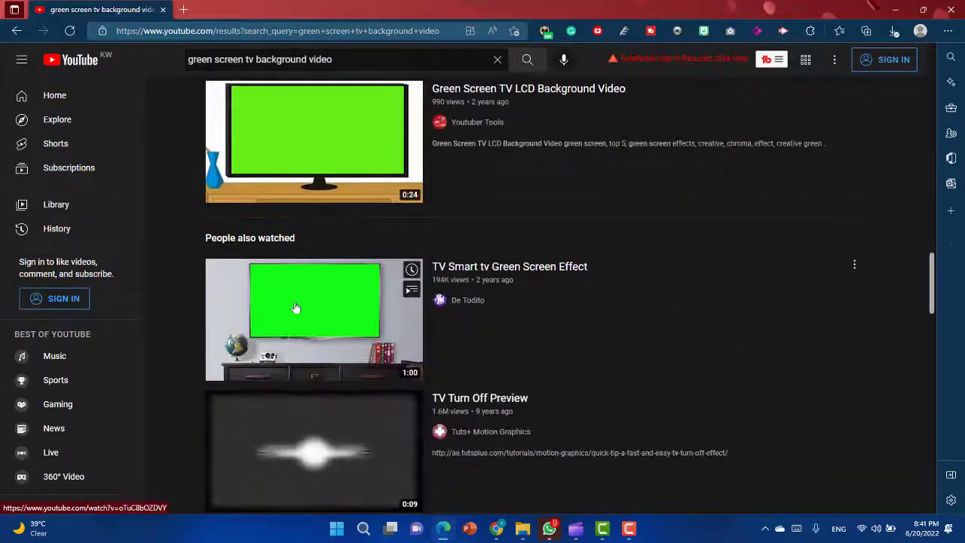
{"action": "scroll", "coordinate": [296, 308], "scroll_direction": "up", "scroll_amount": 1}
{"action": "scroll", "coordinate": [296, 305], "scroll_direction": "down", "scroll_amount": 3}
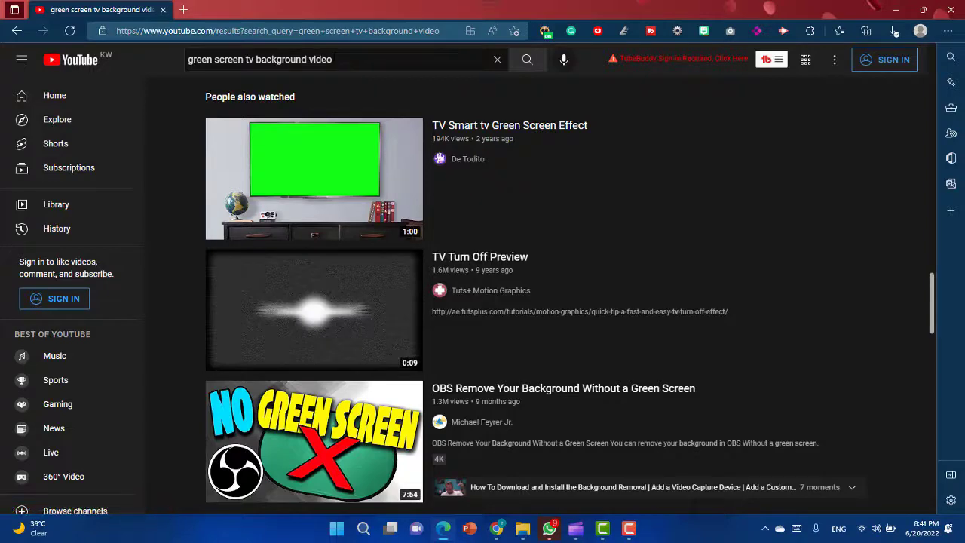
- Search YouTube for "green screen curtin" and browse the resulting curtain clips
{"action": "left_click", "coordinate": [332, 59]}
{"action": "key", "text": "BackSpace"}
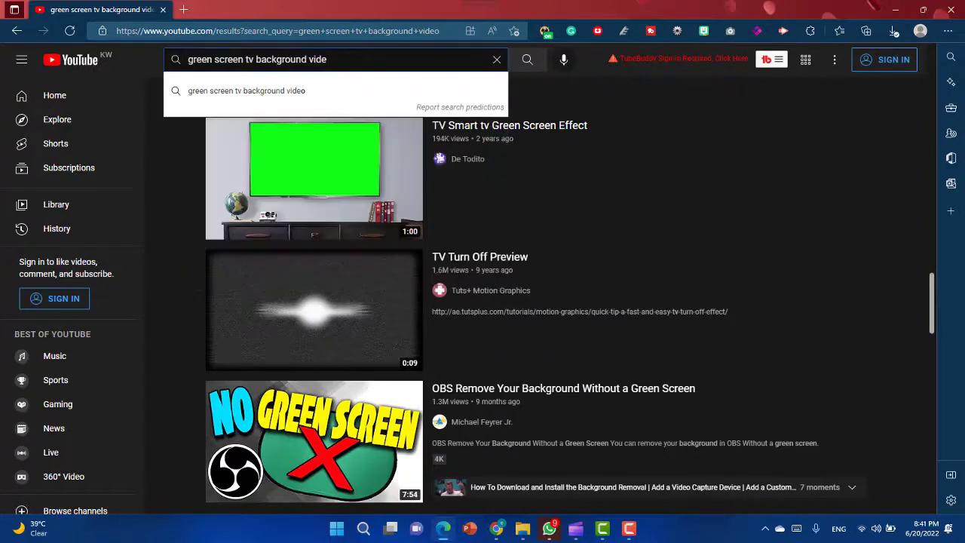
{"action": "key", "text": "BackSpace"}
{"action": "key", "text": "BackSpace"}
{"action": "key", "text": "BackSpace"}
{"action": "key", "text": "BackSpace"}
{"action": "key", "text": "BackSpace"}
{"action": "key", "text": "BackSpace"}
{"action": "key", "text": "BackSpace"}
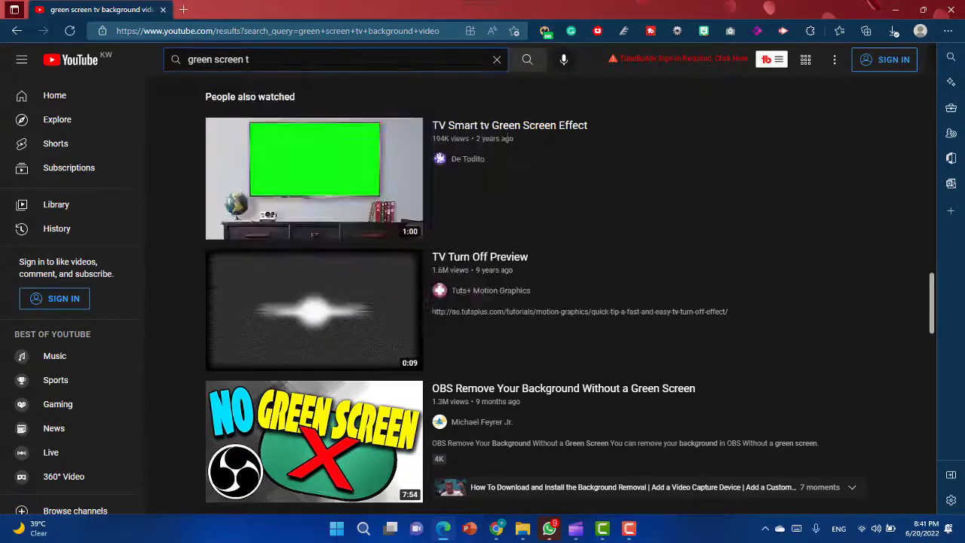
{"action": "type", "text": "cy"}
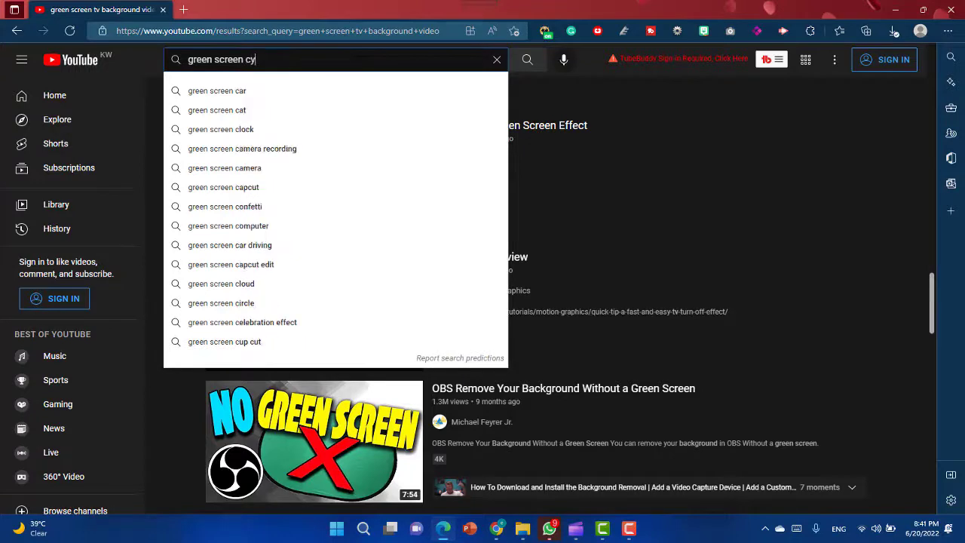
{"action": "key", "text": "BackSpace"}
{"action": "type", "text": "ur"}
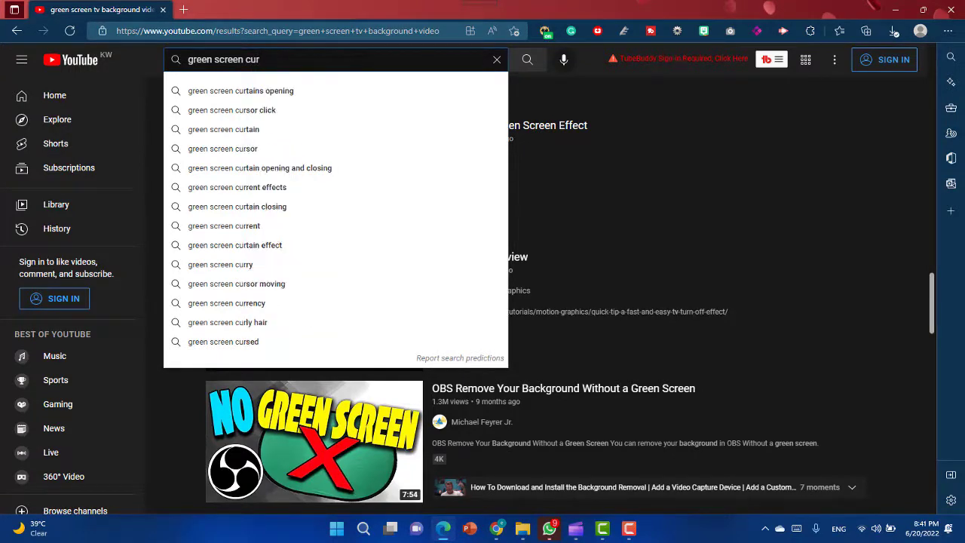
{"action": "type", "text": "tin"}
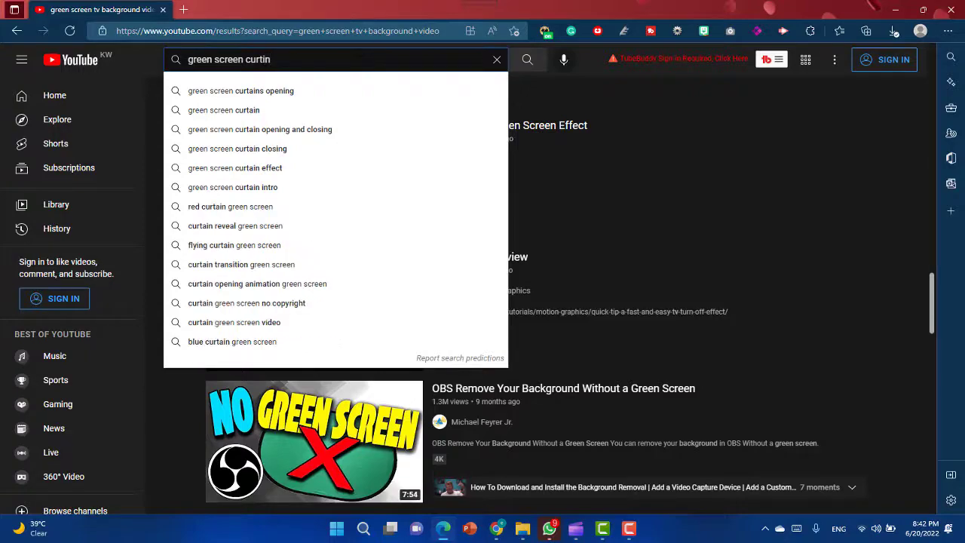
{"action": "key", "text": "Return"}
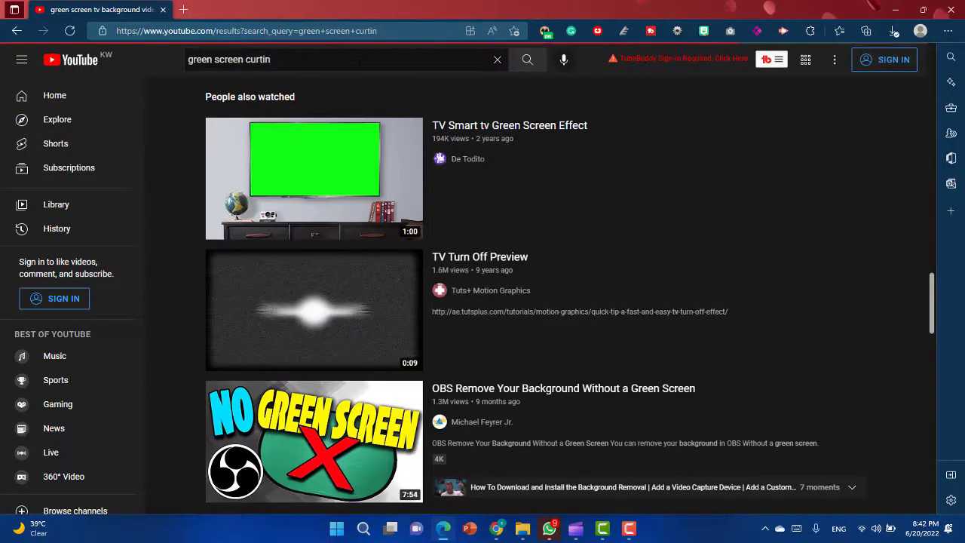
{"action": "scroll", "coordinate": [331, 249], "scroll_direction": "down", "scroll_amount": 4}
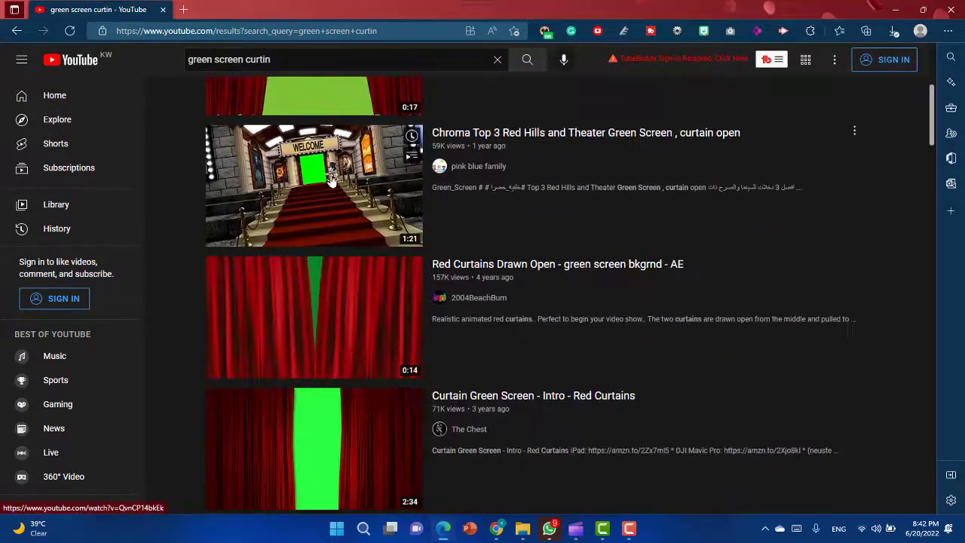
{"action": "scroll", "coordinate": [332, 179], "scroll_direction": "down", "scroll_amount": 12}
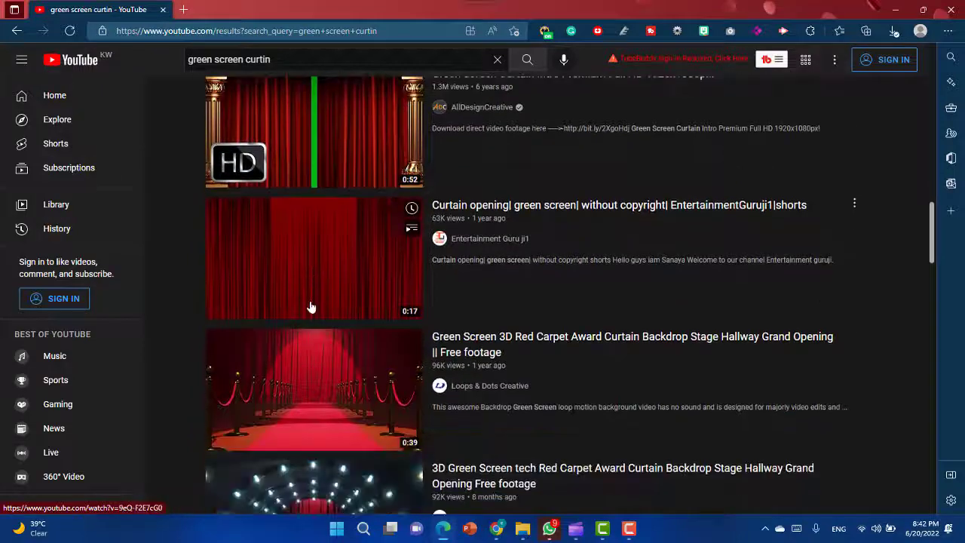
{"action": "scroll", "coordinate": [302, 271], "scroll_direction": "down", "scroll_amount": 3}
{"action": "scroll", "coordinate": [295, 323], "scroll_direction": "down", "scroll_amount": 3}
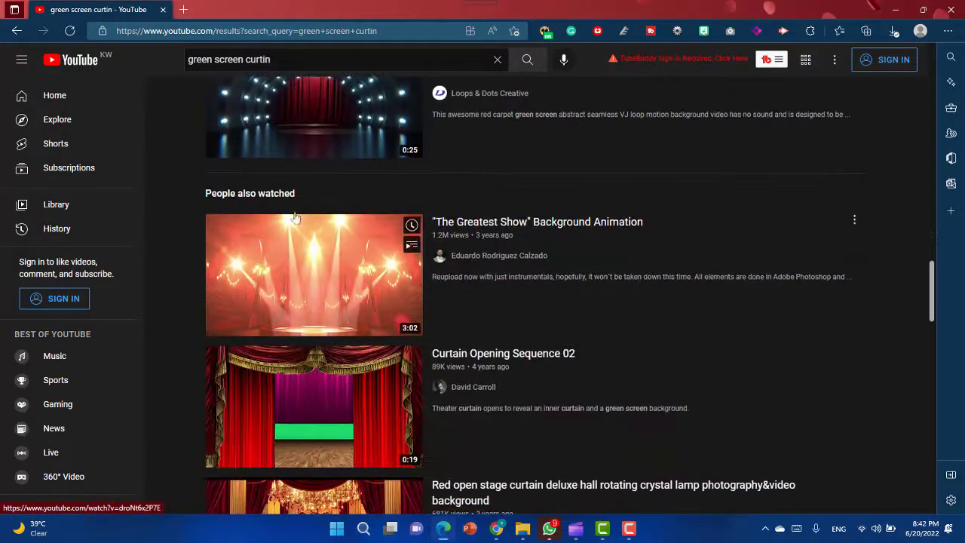
- Browse further through the green screen curtain results and check the video download overlay
{"action": "scroll", "coordinate": [298, 356], "scroll_direction": "down", "scroll_amount": 3}
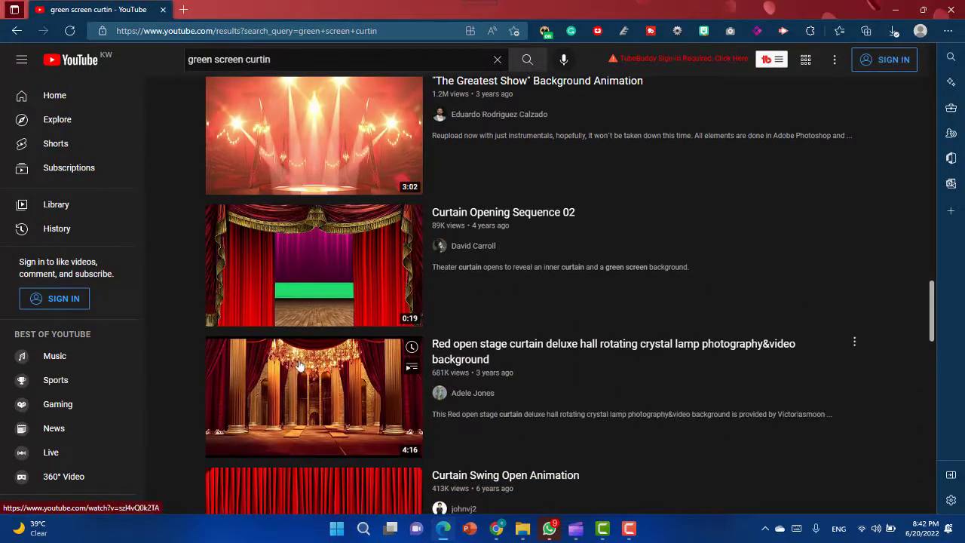
{"action": "scroll", "coordinate": [304, 363], "scroll_direction": "down", "scroll_amount": 7}
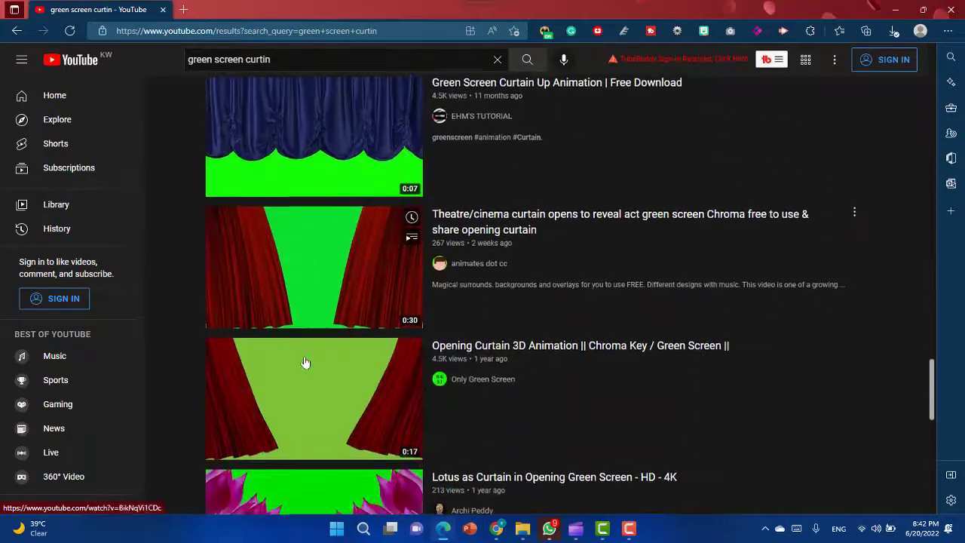
{"action": "scroll", "coordinate": [309, 328], "scroll_direction": "down", "scroll_amount": 2}
{"action": "scroll", "coordinate": [297, 212], "scroll_direction": "up", "scroll_amount": 8}
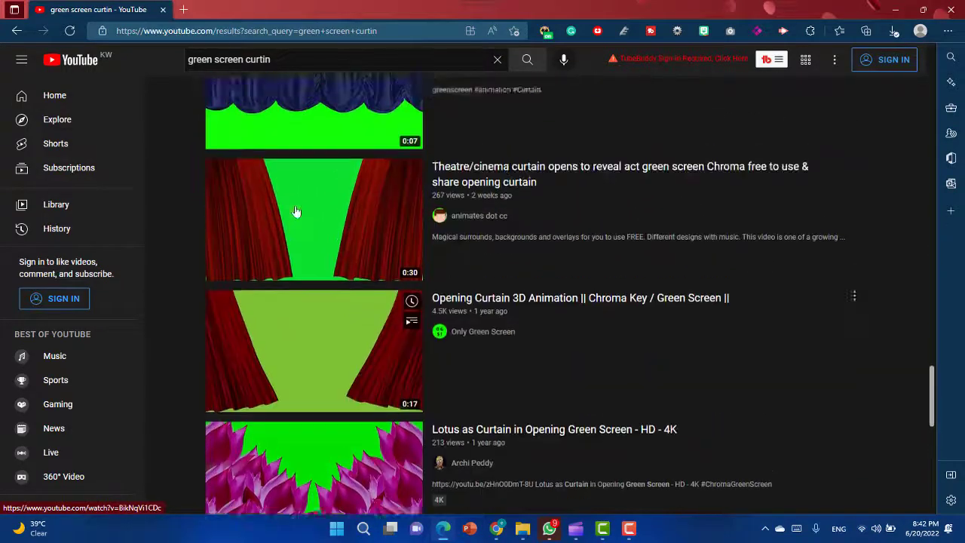
{"action": "scroll", "coordinate": [321, 172], "scroll_direction": "up", "scroll_amount": 10}
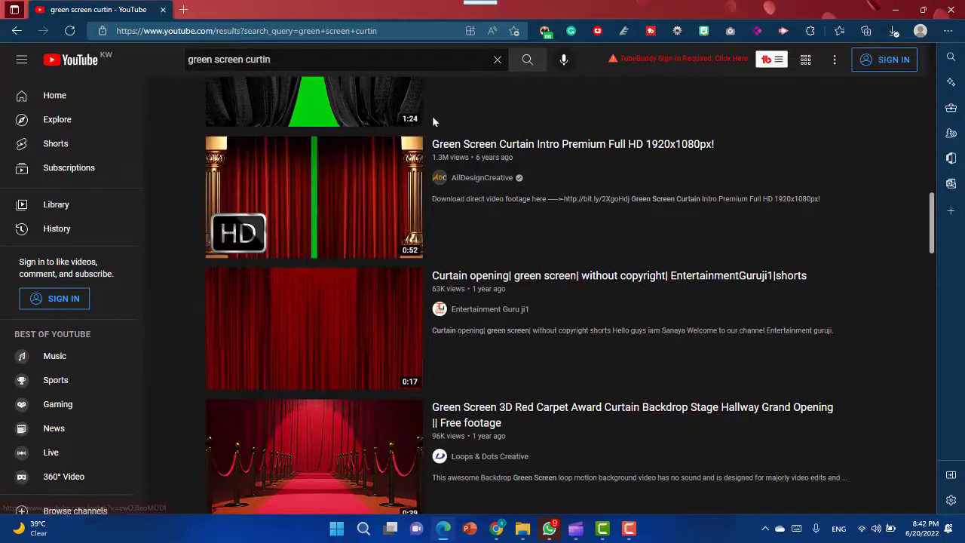
{"action": "scroll", "coordinate": [428, 117], "scroll_direction": "up", "scroll_amount": 1}
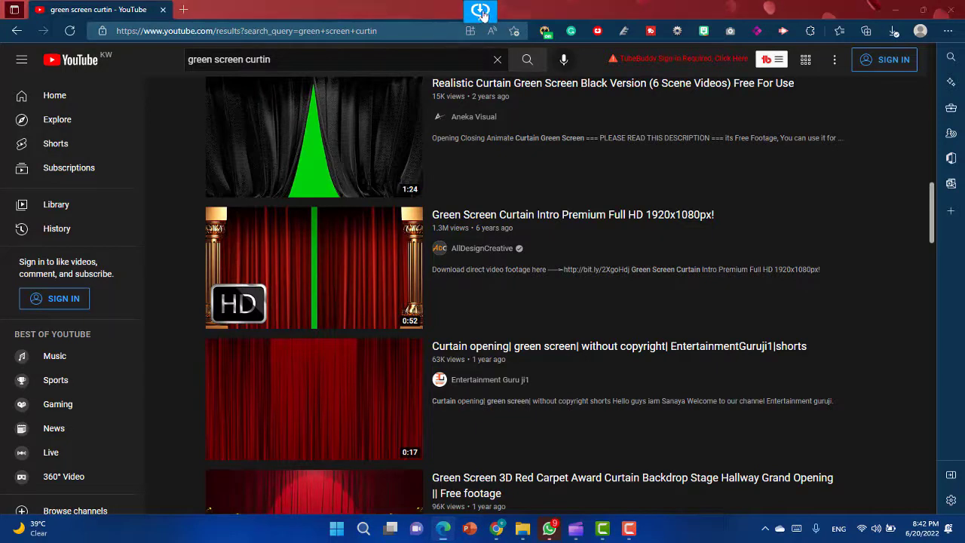
{"action": "left_click", "coordinate": [481, 12]}
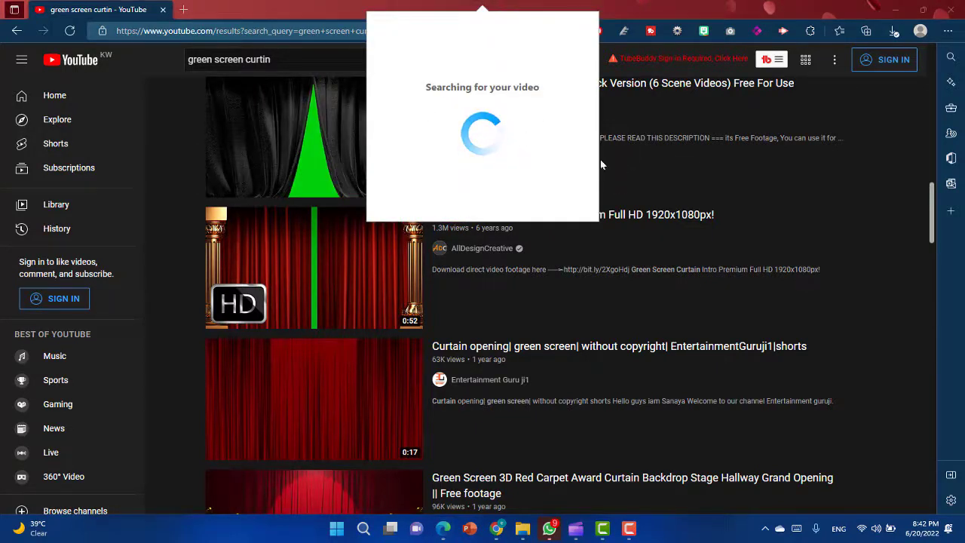
{"action": "left_click", "coordinate": [628, 163]}
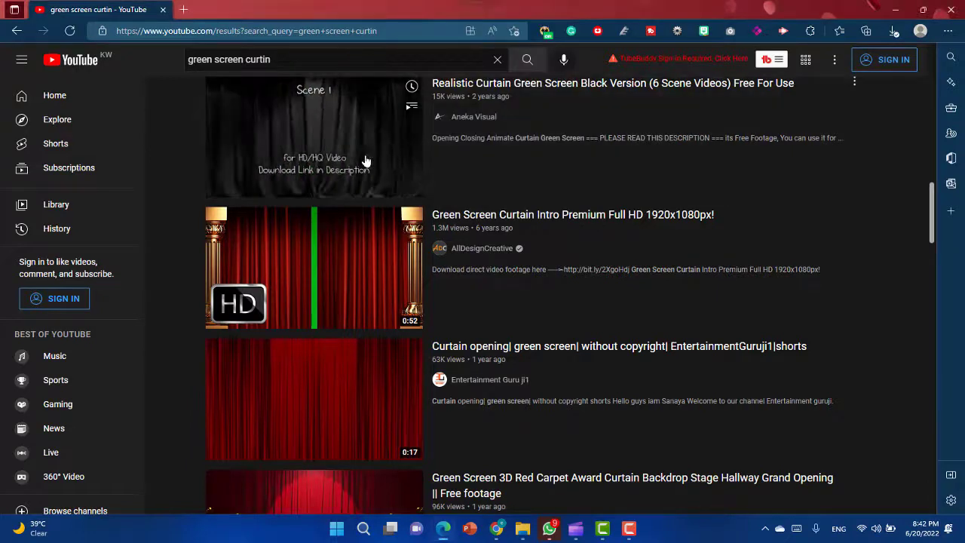
- Switch to Clipchamp and replace the curtain clip on the timeline with SBC - Ramadan 2019 - Episode 1.mp4
{"action": "left_click", "coordinate": [581, 537]}
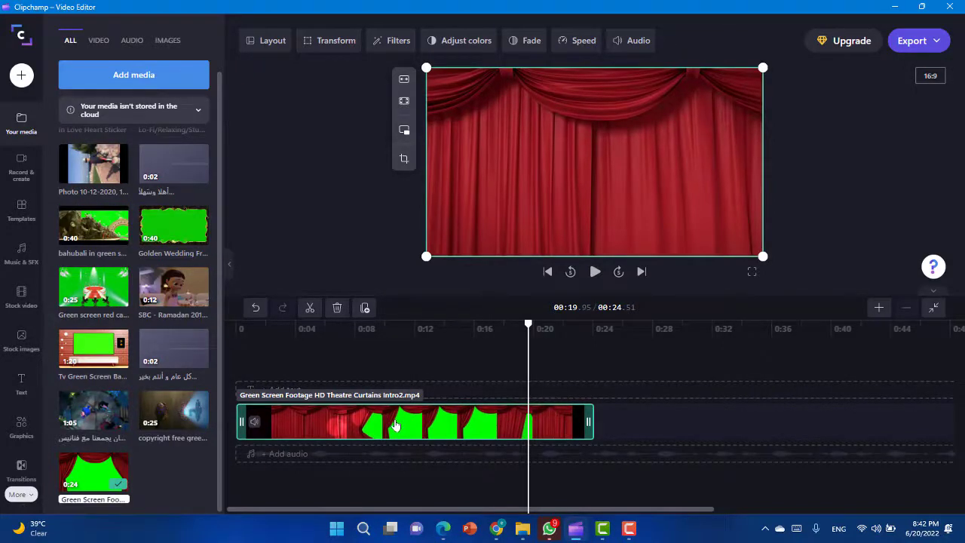
{"action": "key", "text": "Delete"}
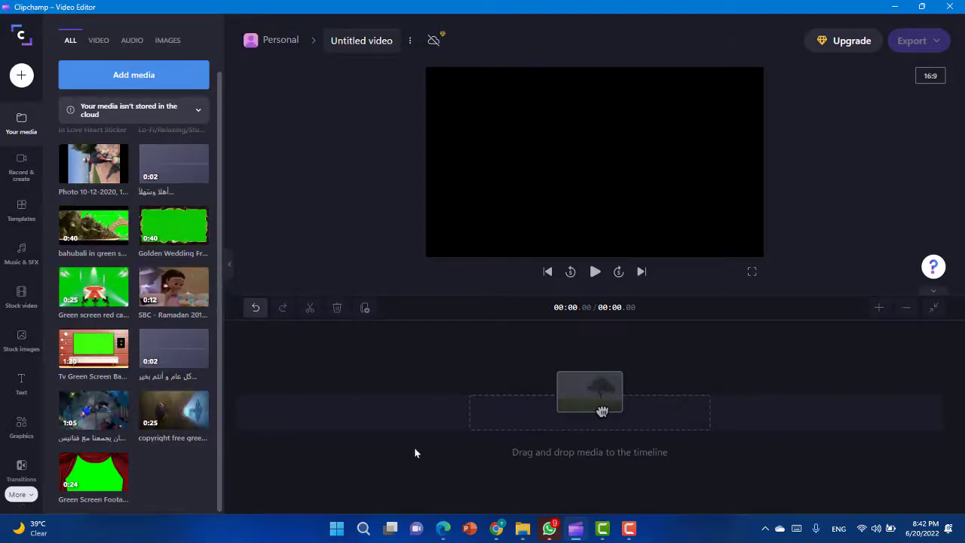
{"action": "left_click_drag", "start_coordinate": [174, 289], "coordinate": [302, 419]}
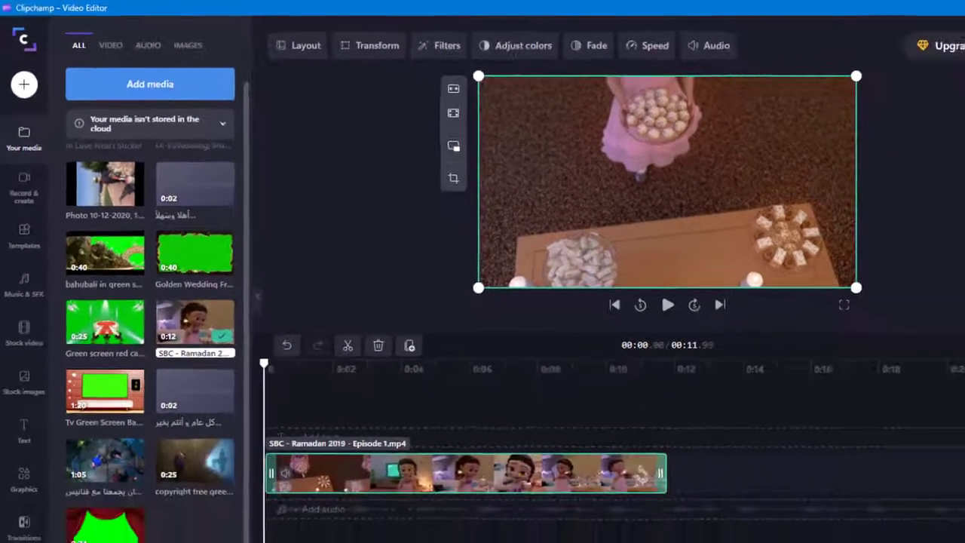
- Place the Green Screen Footage HD Theatre Curtains Intro2.mp4 clip on a track above the SBC clip, starting at 0
{"action": "mouse_move", "coordinate": [530, 534]}
{"action": "mouse_move", "coordinate": [533, 488]}
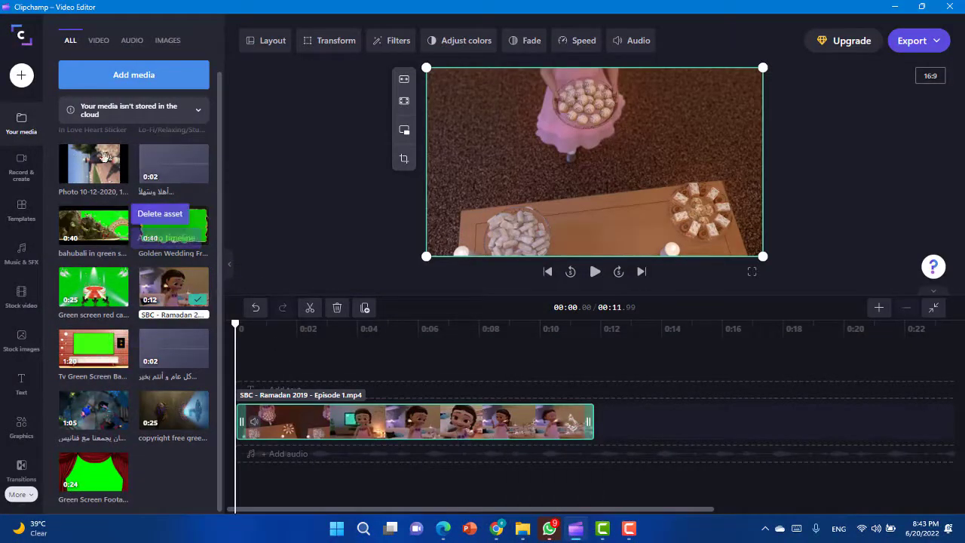
{"action": "mouse_move", "coordinate": [120, 166]}
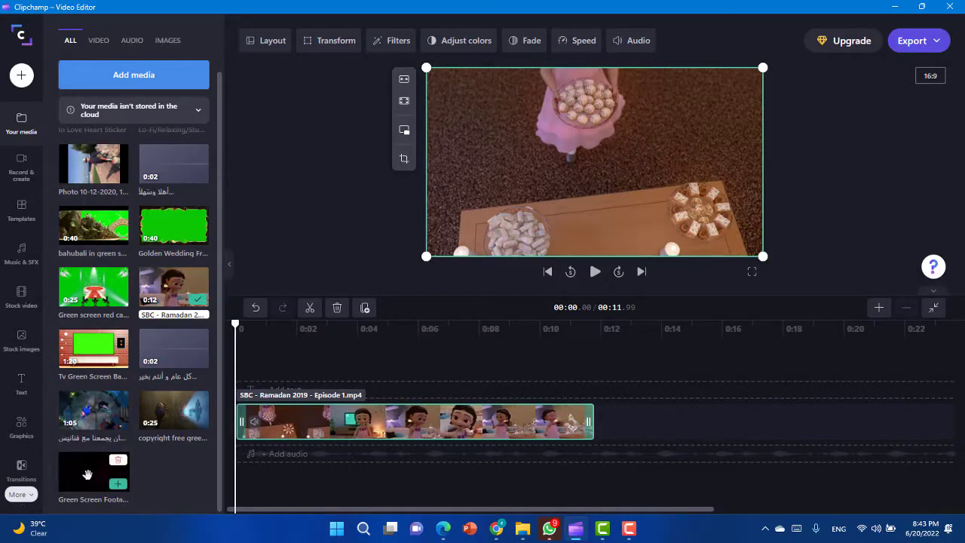
{"action": "left_click_drag", "start_coordinate": [87, 475], "coordinate": [264, 389]}
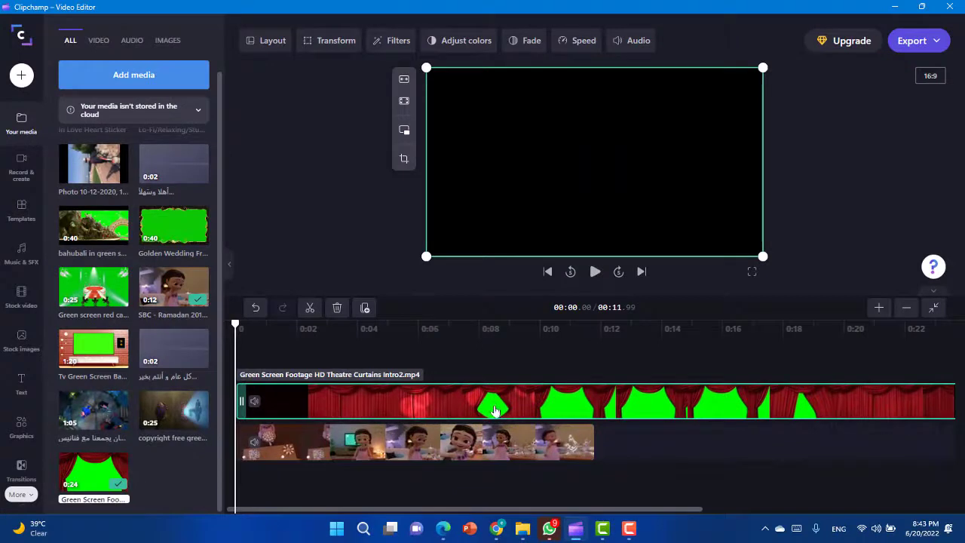
- Play the start of the layered timeline briefly, and mute the audio of both the SBC and curtain clips
{"action": "left_click", "coordinate": [594, 273]}
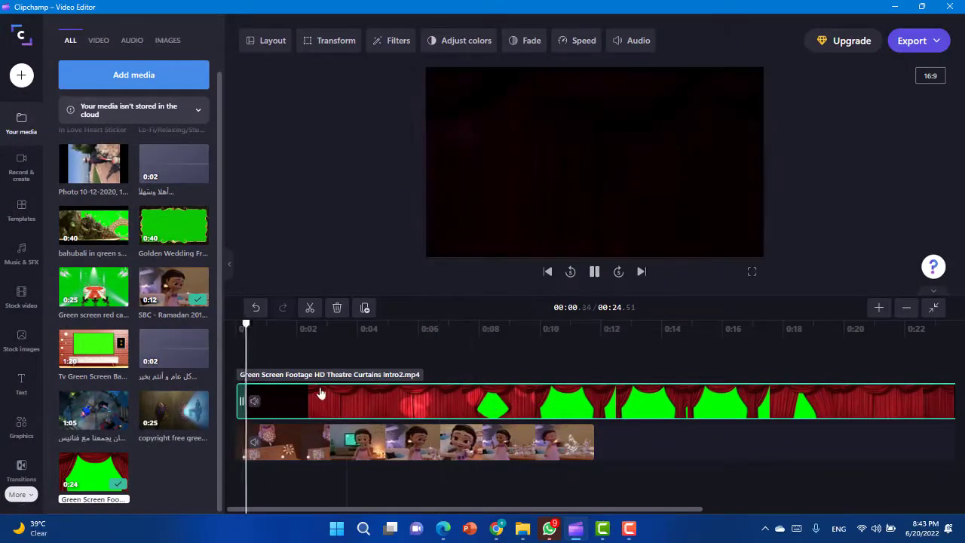
{"action": "left_click", "coordinate": [596, 275]}
{"action": "left_click", "coordinate": [257, 442]}
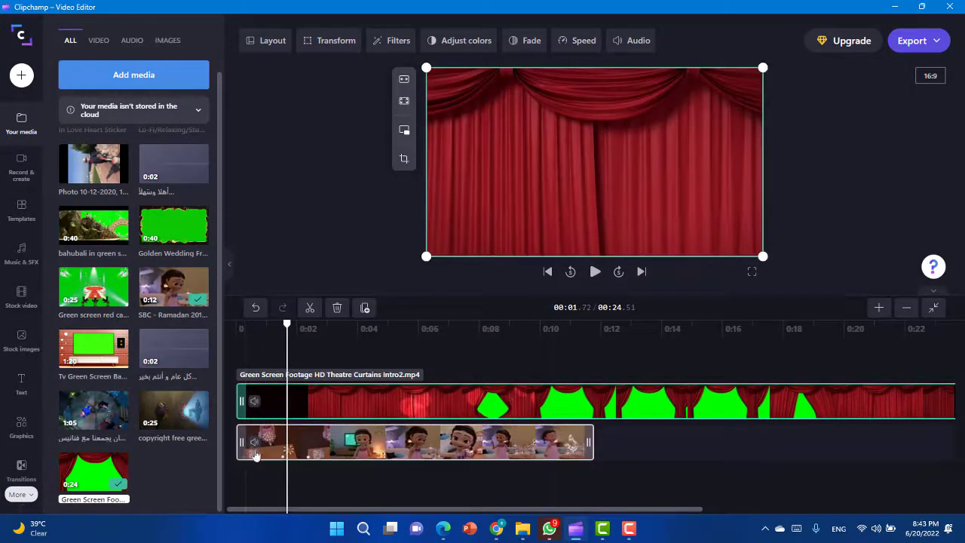
{"action": "left_click", "coordinate": [234, 408]}
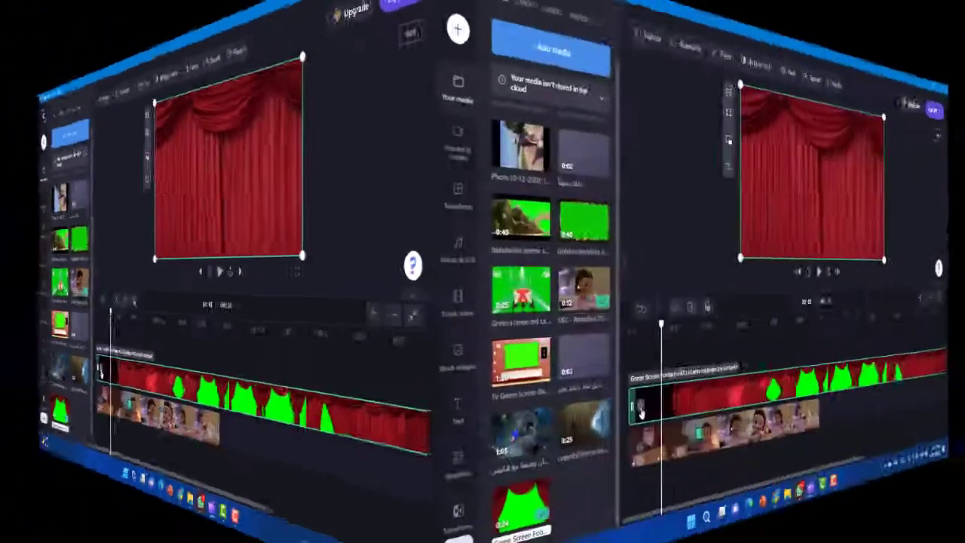
- Play to about 8.9 s, where the curtains are open, and apply the Green screen filter to the curtain clip
{"action": "left_click", "coordinate": [595, 273]}
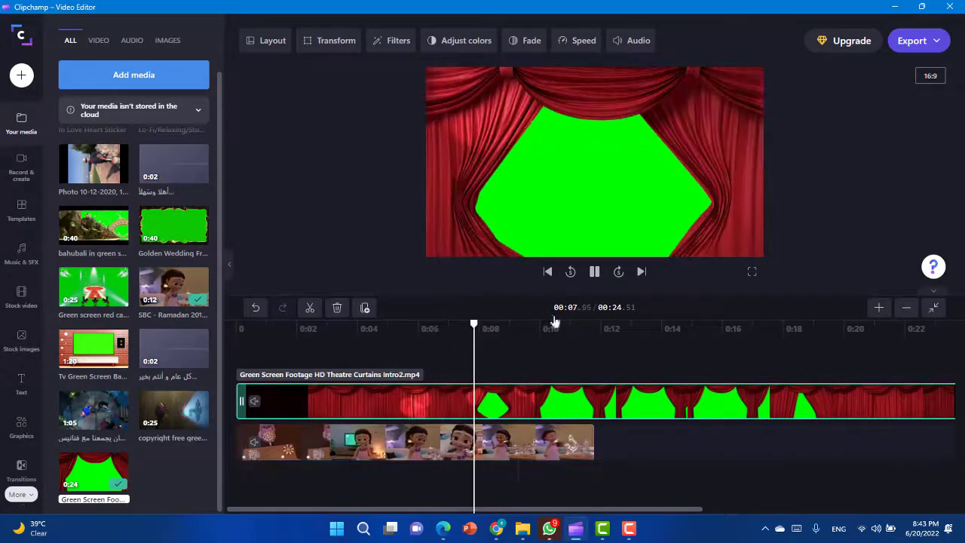
{"action": "left_click", "coordinate": [595, 274]}
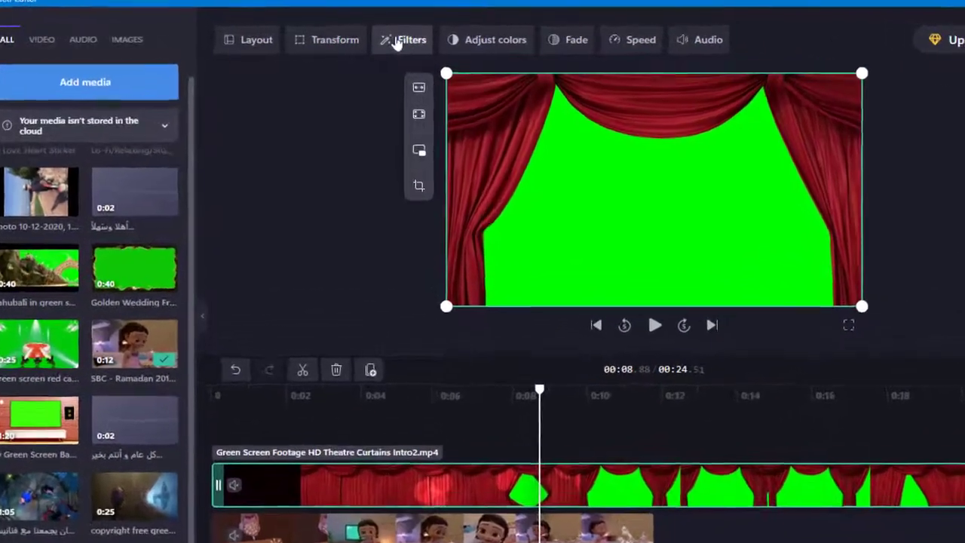
{"action": "left_click", "coordinate": [388, 44]}
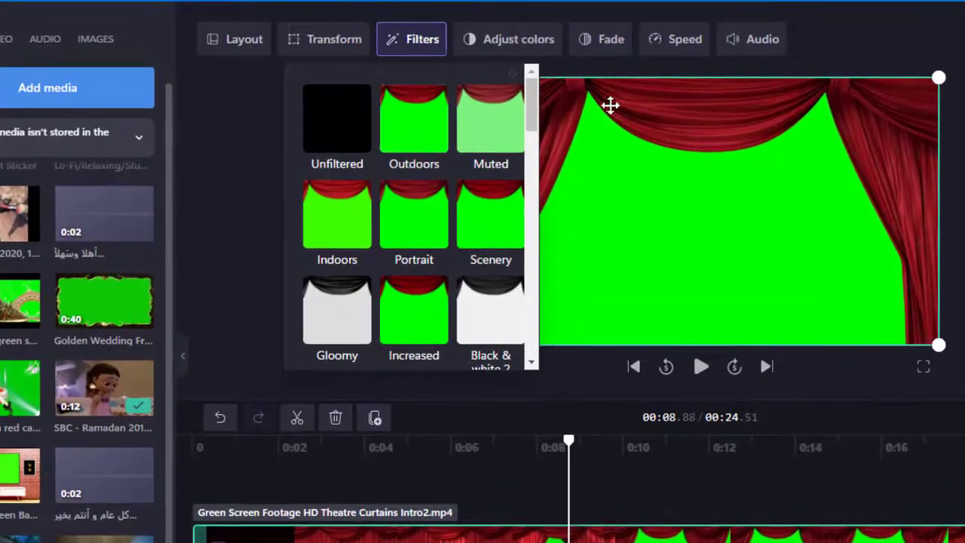
{"action": "left_click_drag", "start_coordinate": [533, 109], "coordinate": [543, 330]}
{"action": "left_click", "coordinate": [324, 160]}
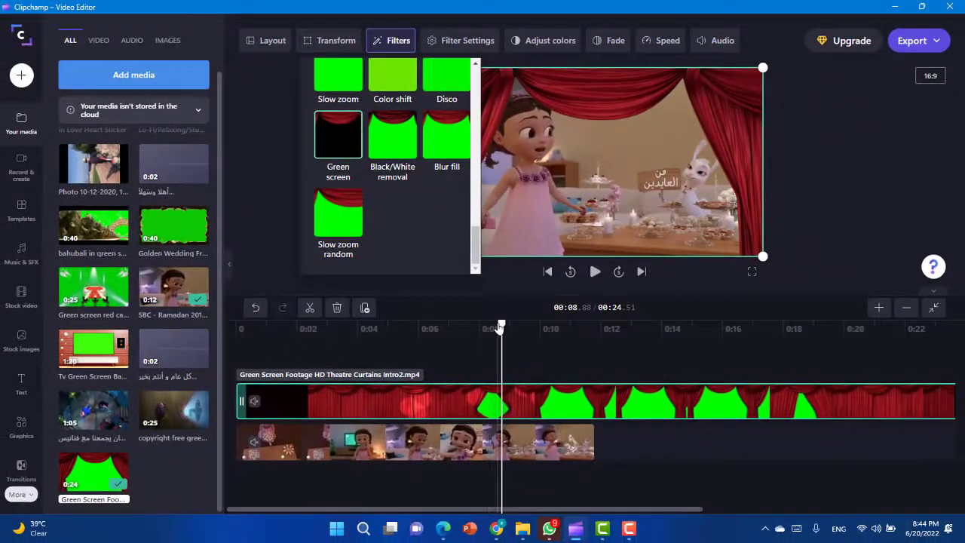
{"action": "left_click", "coordinate": [261, 221]}
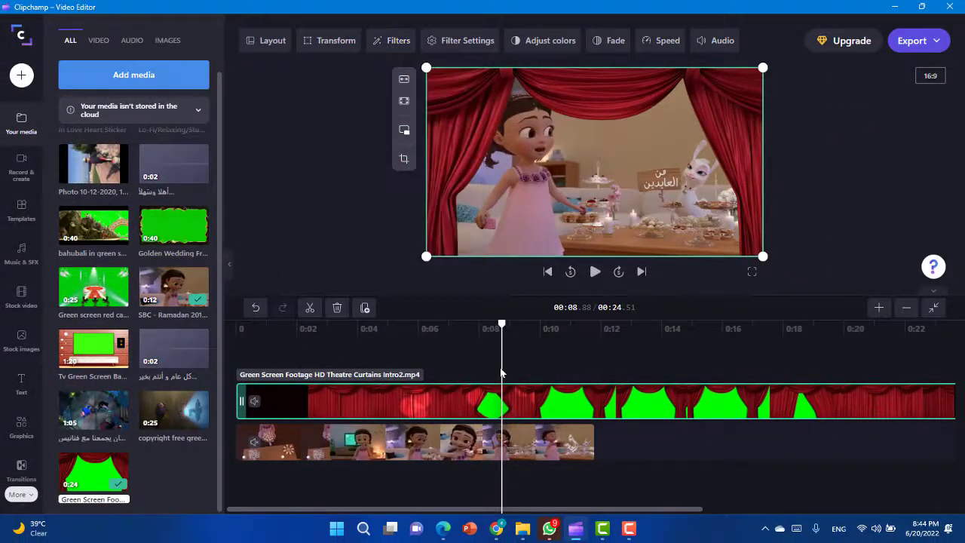
- Shift the SBC clip to start at about 6.5 s, before the curtains open, and preview the combined result
{"action": "left_click_drag", "start_coordinate": [354, 443], "coordinate": [499, 445]}
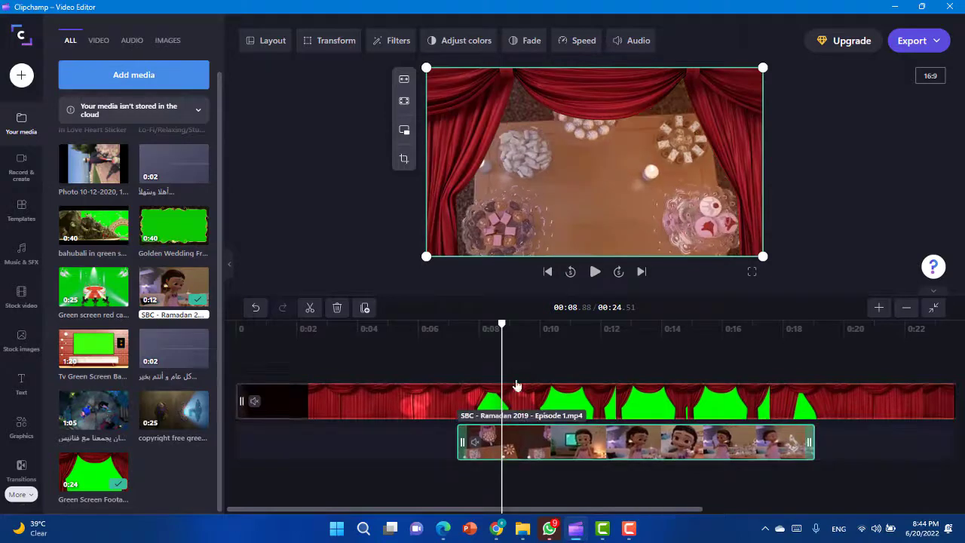
{"action": "left_click_drag", "start_coordinate": [501, 324], "coordinate": [453, 325]}
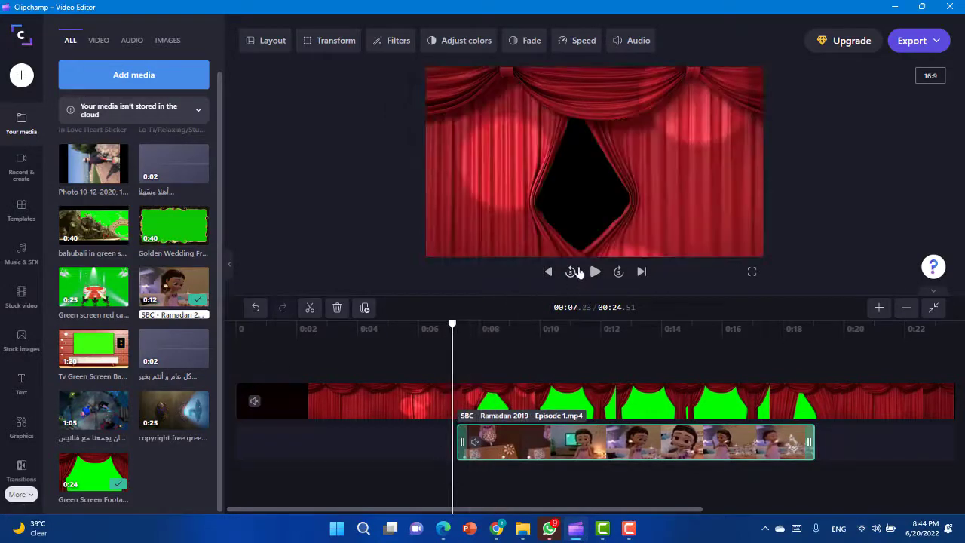
{"action": "left_click", "coordinate": [595, 271]}
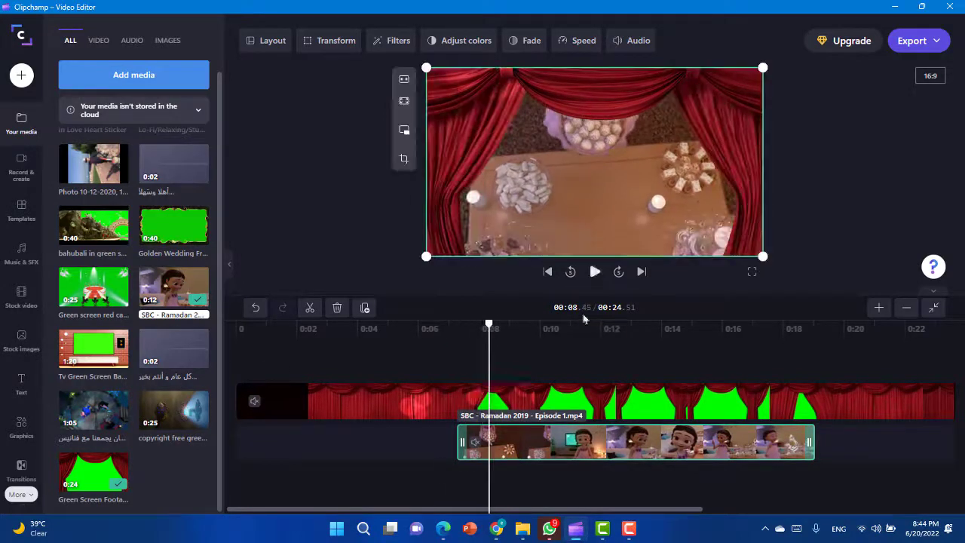
{"action": "left_click_drag", "start_coordinate": [565, 441], "coordinate": [540, 441]}
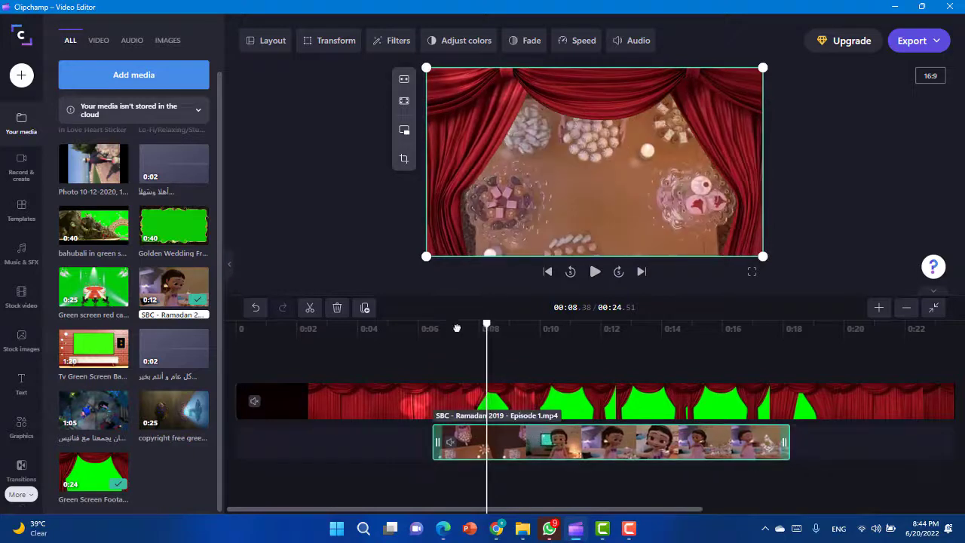
{"action": "left_click", "coordinate": [431, 335]}
{"action": "left_click_drag", "start_coordinate": [431, 336], "coordinate": [428, 335]}
{"action": "left_click", "coordinate": [595, 275]}
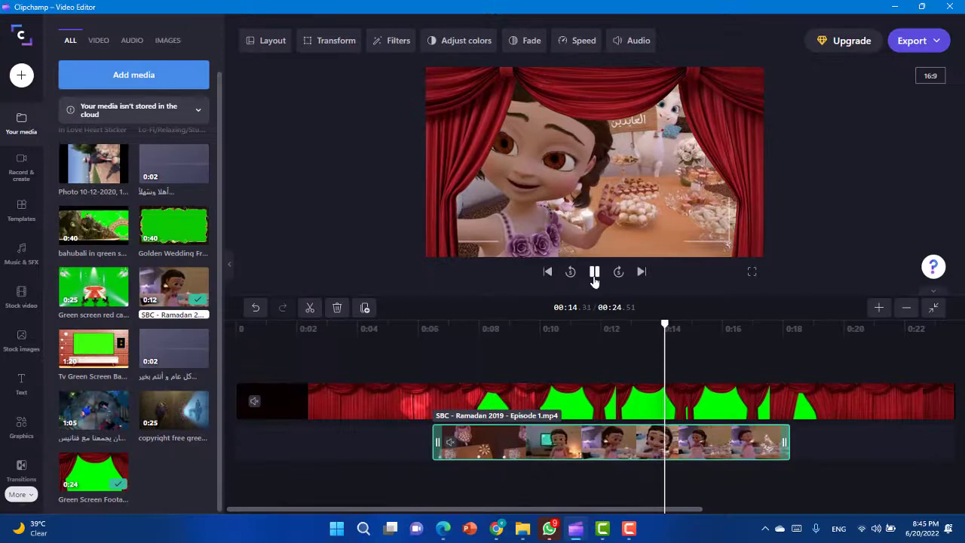
{"action": "left_click", "coordinate": [595, 273]}
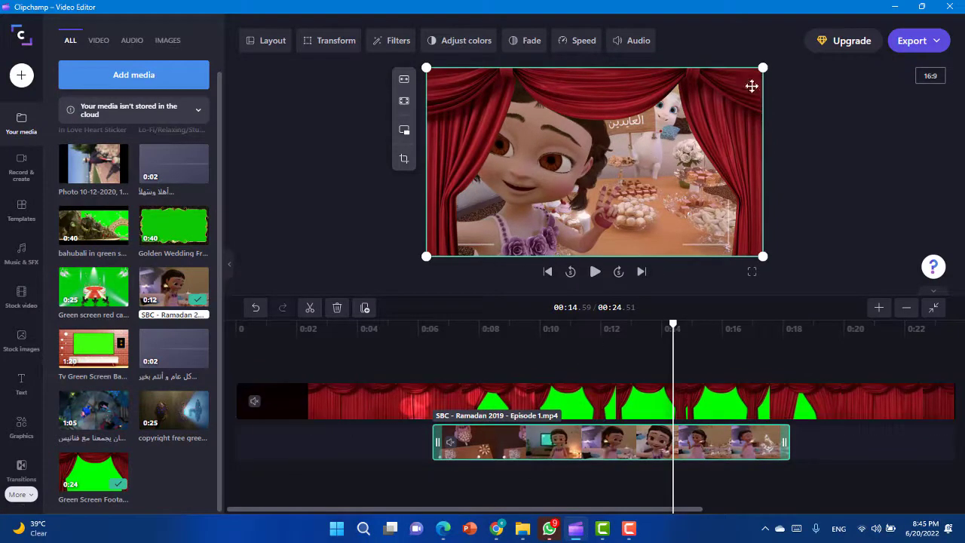
{"action": "mouse_move", "coordinate": [763, 68]}
{"action": "left_mouse_down"}
{"action": "mouse_move", "coordinate": [727, 90]}
{"action": "mouse_move", "coordinate": [762, 68]}
{"action": "left_mouse_up"}
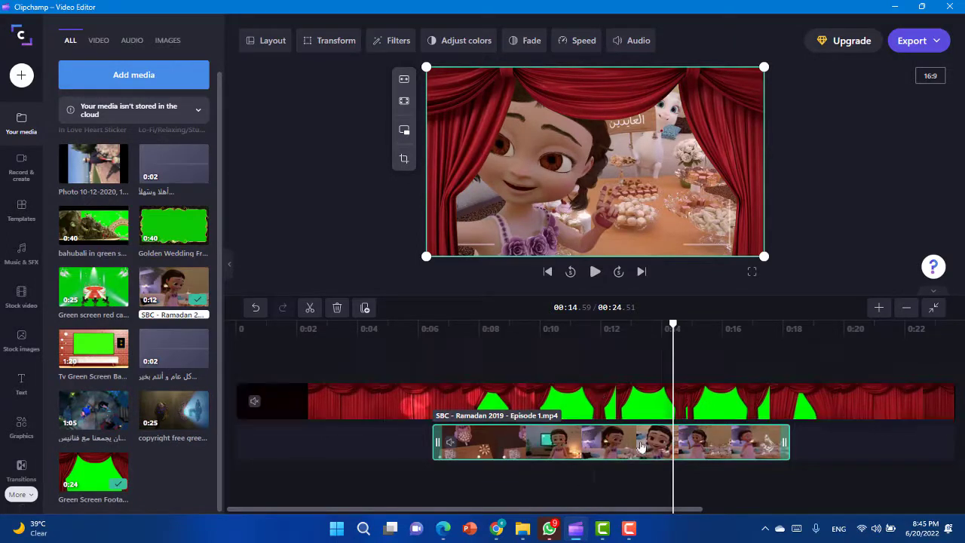
- Delete the SBC clip and the curtain clip from the timeline
{"action": "key", "text": "Delete"}
{"action": "left_click", "coordinate": [641, 401]}
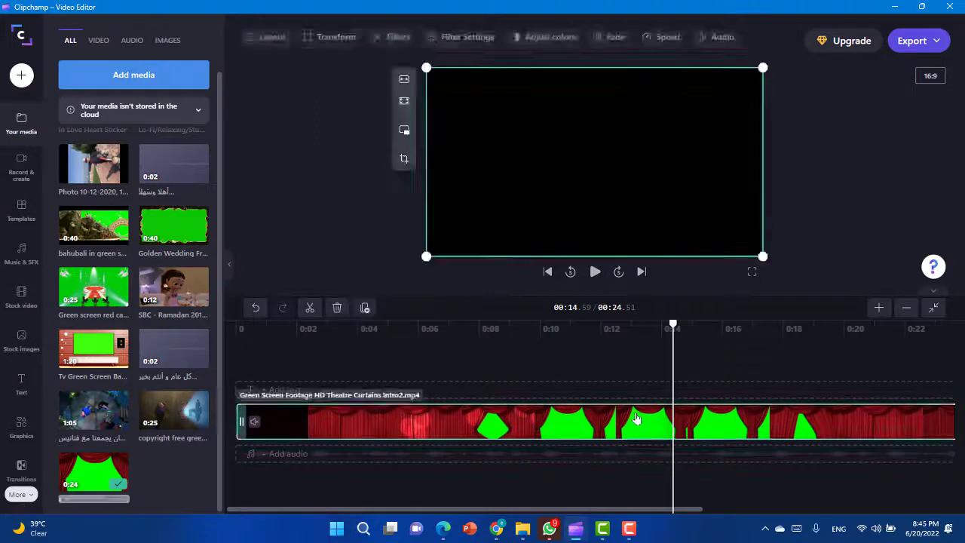
{"action": "key", "text": "Delete"}
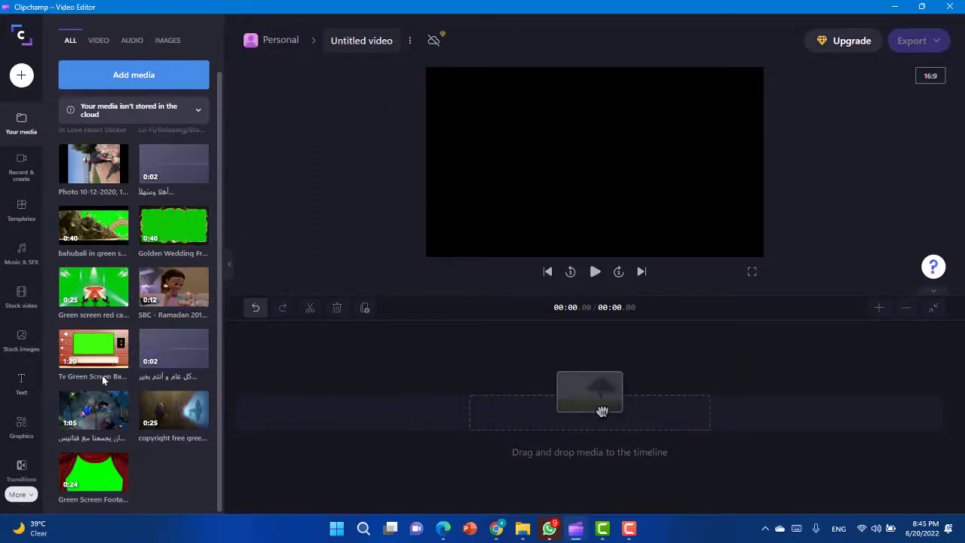
{"action": "mouse_move", "coordinate": [102, 346]}
{"action": "left_click_drag", "start_coordinate": [95, 351], "coordinate": [290, 413]}
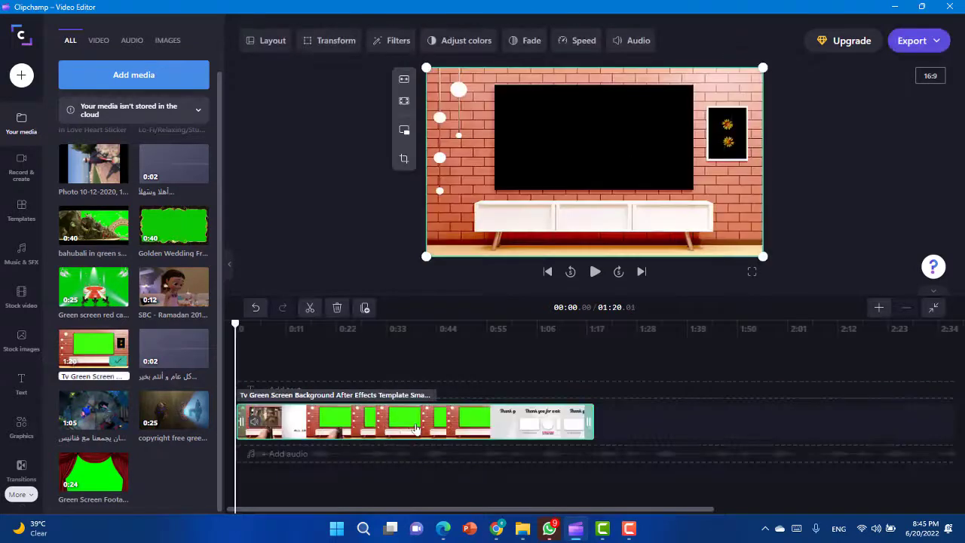
{"action": "key", "text": "Delete"}
- Add SBC - Ramadan 2019 - Episode 1.mp4 to the timeline and place the Tv Green Screen Background clip on a track above it
{"action": "mouse_move", "coordinate": [179, 309]}
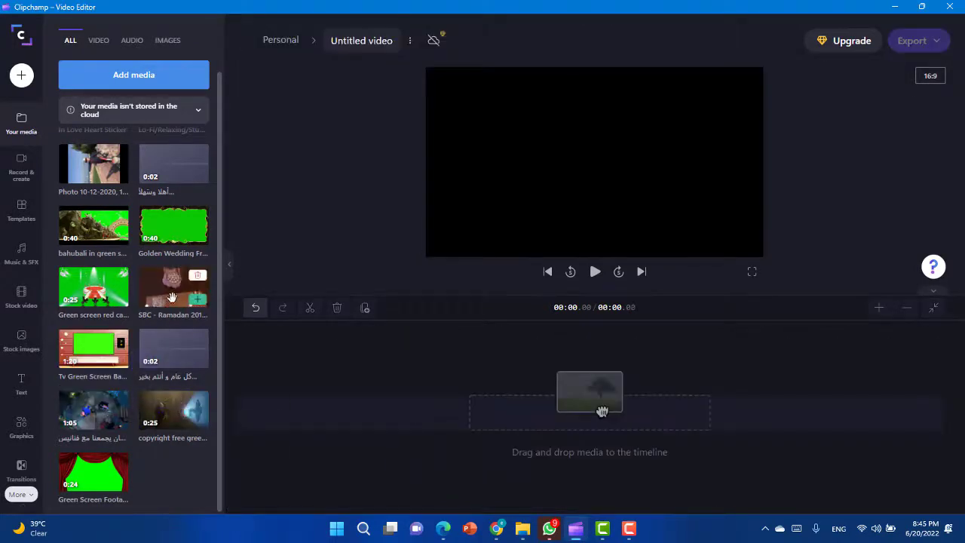
{"action": "left_click_drag", "start_coordinate": [602, 411], "coordinate": [302, 424]}
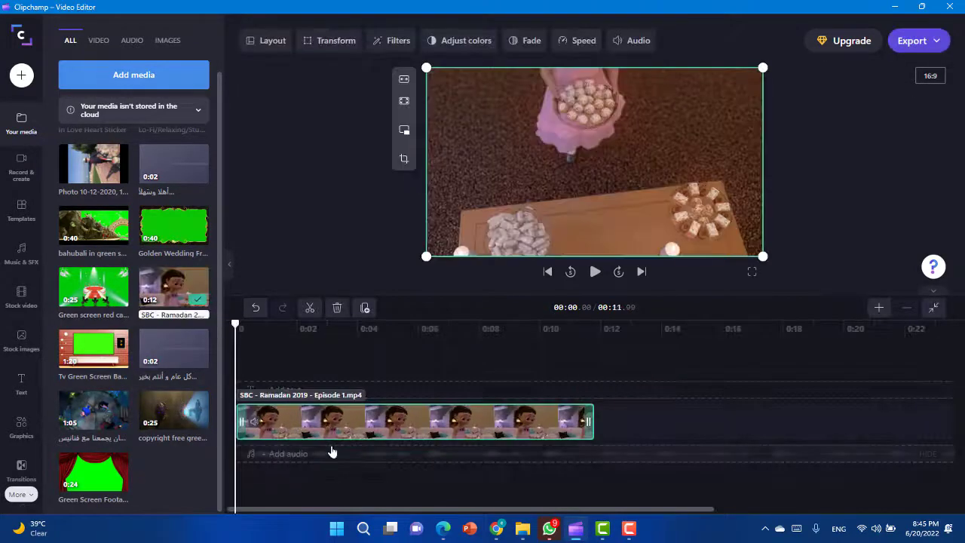
{"action": "left_click_drag", "start_coordinate": [94, 351], "coordinate": [280, 381]}
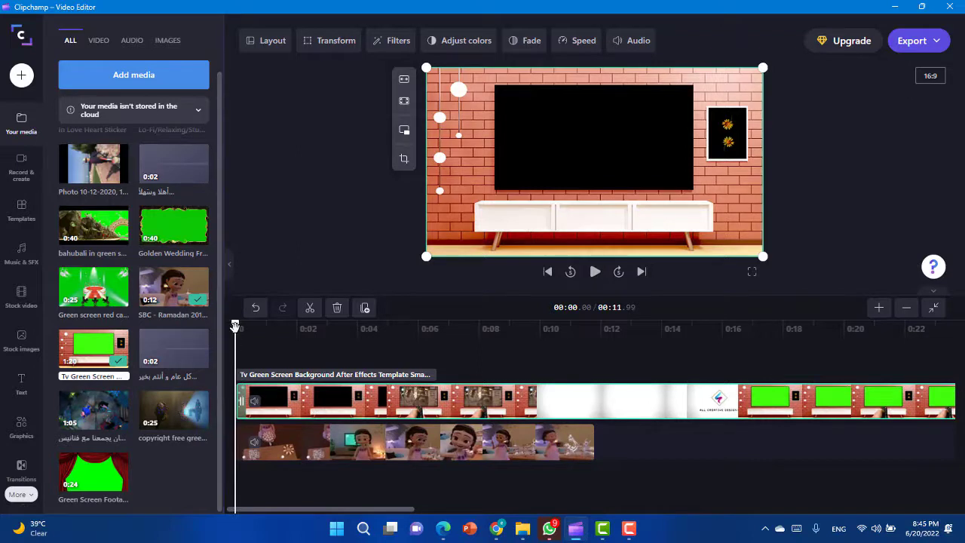
- Split the Tv Green Screen Background clip at about 16.6 s, delete the intro part, and move the remainder to the timeline start
{"action": "left_click_drag", "start_coordinate": [236, 326], "coordinate": [734, 358]}
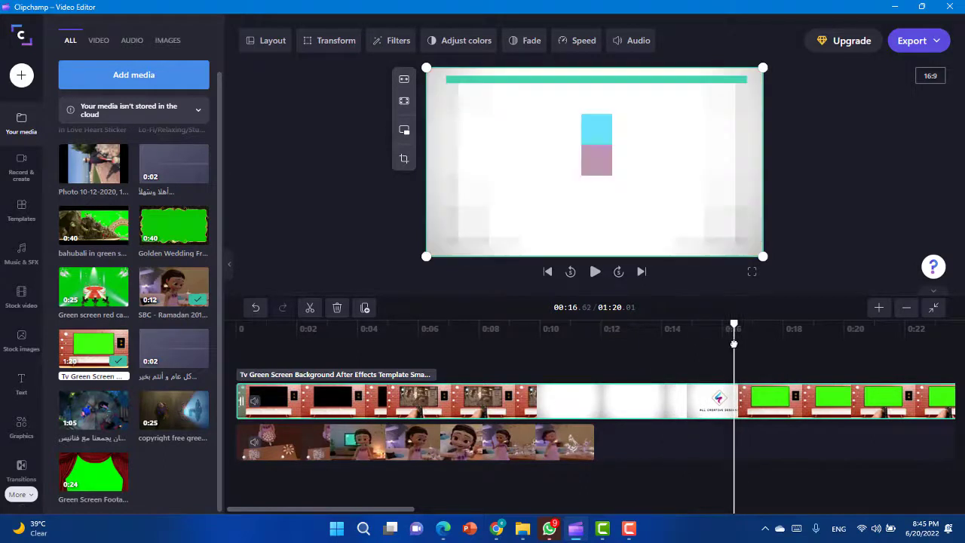
{"action": "left_click", "coordinate": [310, 308]}
{"action": "left_click", "coordinate": [575, 409]}
{"action": "key", "text": "Delete"}
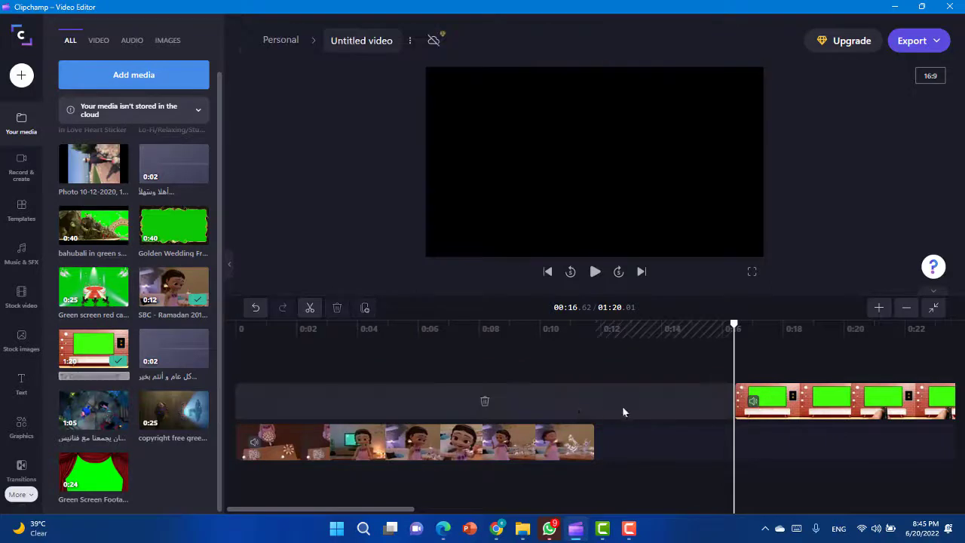
{"action": "left_click_drag", "start_coordinate": [747, 404], "coordinate": [241, 406]}
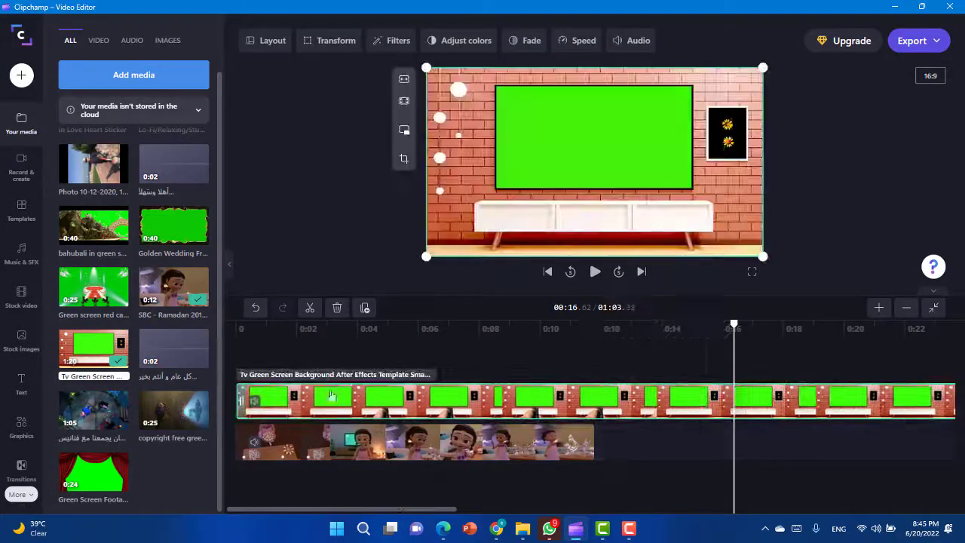
- Apply the Green screen filter to the Tv Green Screen Background clip and preview the composite from the start to about 3.8 s
{"action": "left_click_drag", "start_coordinate": [732, 321], "coordinate": [236, 323]}
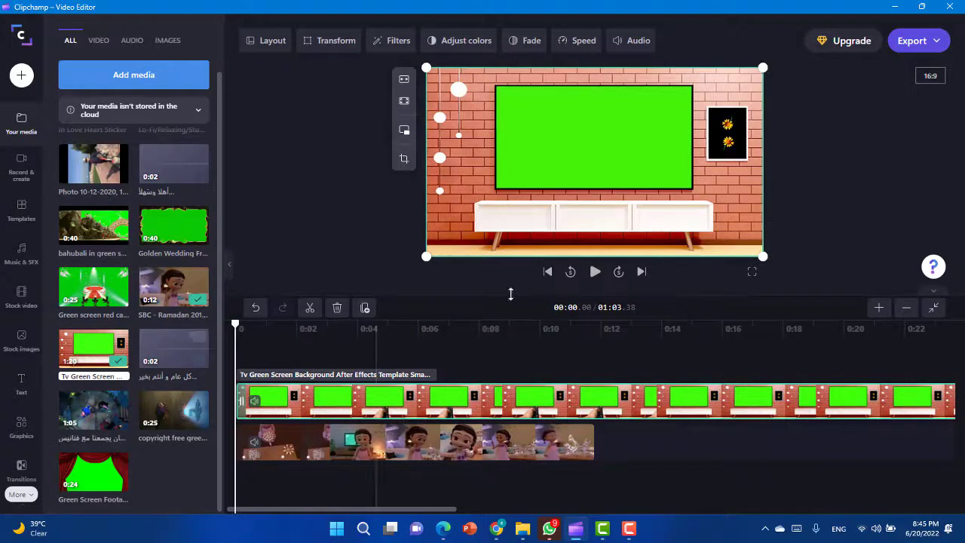
{"action": "left_click", "coordinate": [394, 41]}
{"action": "scroll", "coordinate": [392, 173], "scroll_direction": "down", "scroll_amount": 5}
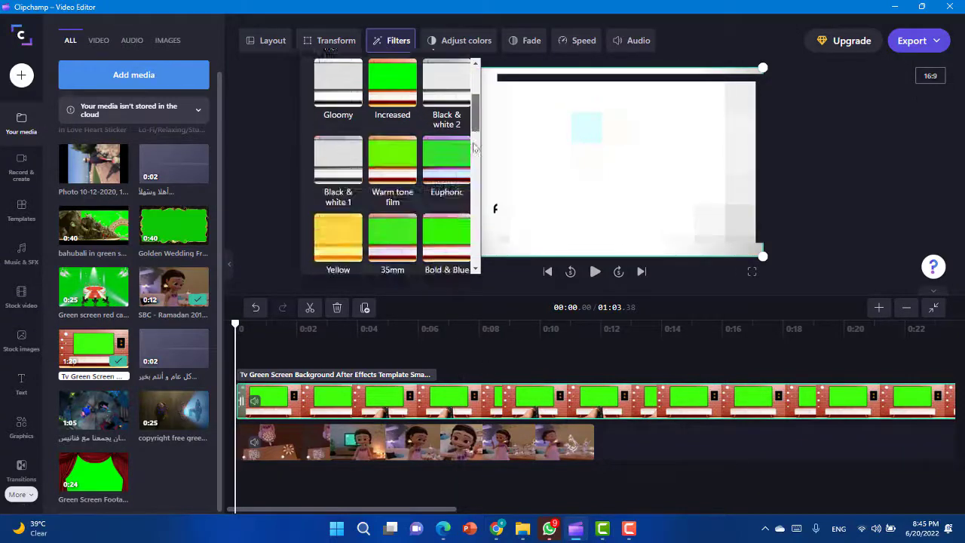
{"action": "left_click", "coordinate": [332, 146]}
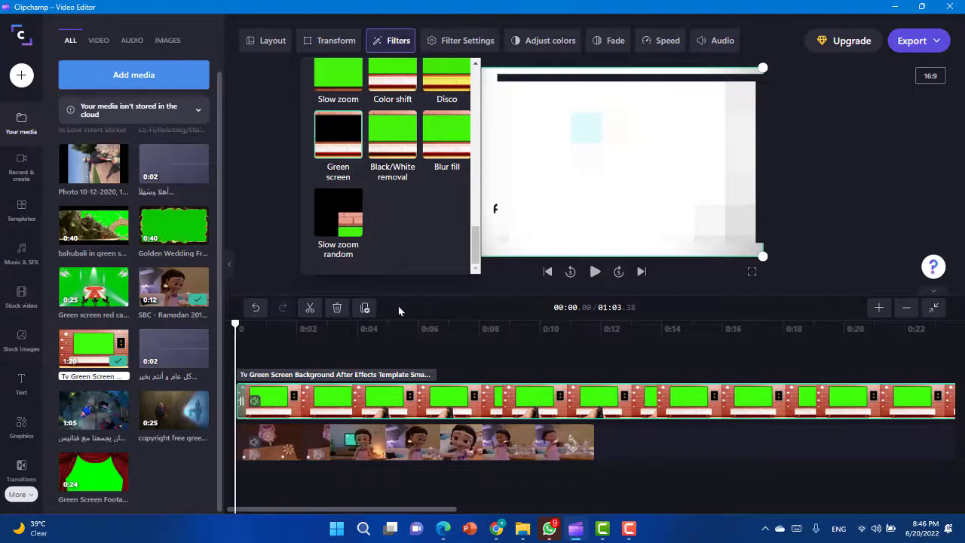
{"action": "left_click", "coordinate": [252, 245]}
{"action": "left_click", "coordinate": [593, 273]}
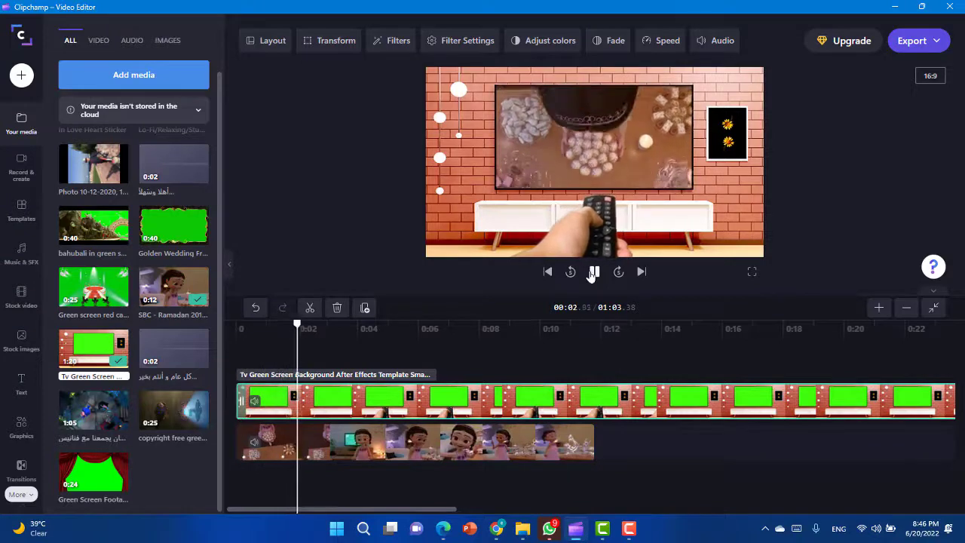
{"action": "left_click", "coordinate": [593, 273]}
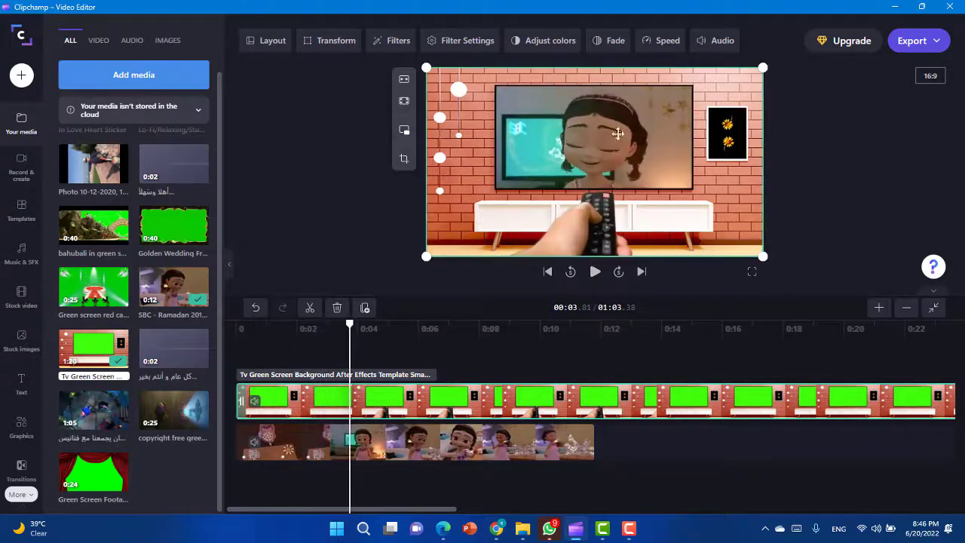
- Shrink and reposition the SBC - Ramadan 2019 - Episode 1.mp4 clip so its frame fits the television's screen
{"action": "left_click", "coordinate": [453, 452]}
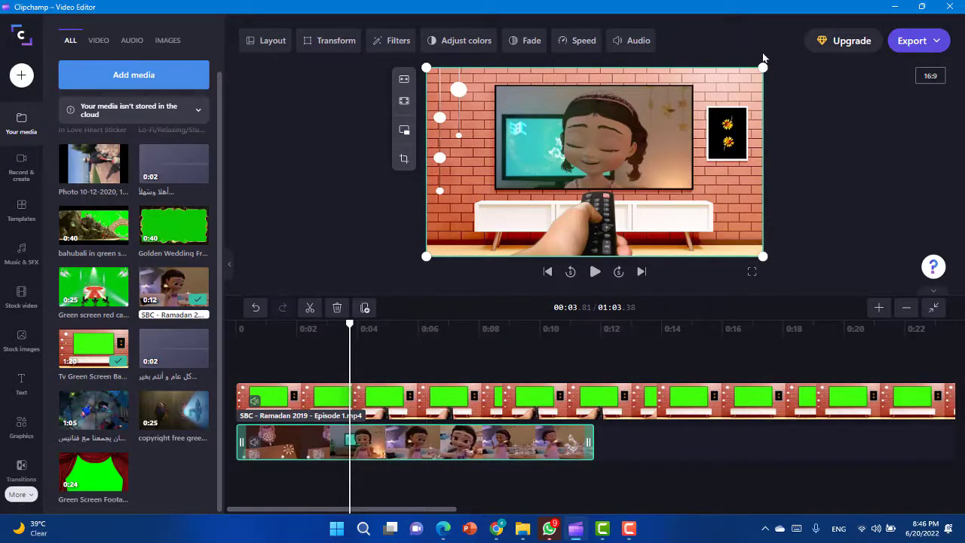
{"action": "left_click_drag", "start_coordinate": [764, 68], "coordinate": [657, 102]}
{"action": "left_click_drag", "start_coordinate": [481, 203], "coordinate": [494, 194]}
{"action": "left_click_drag", "start_coordinate": [575, 154], "coordinate": [580, 165]}
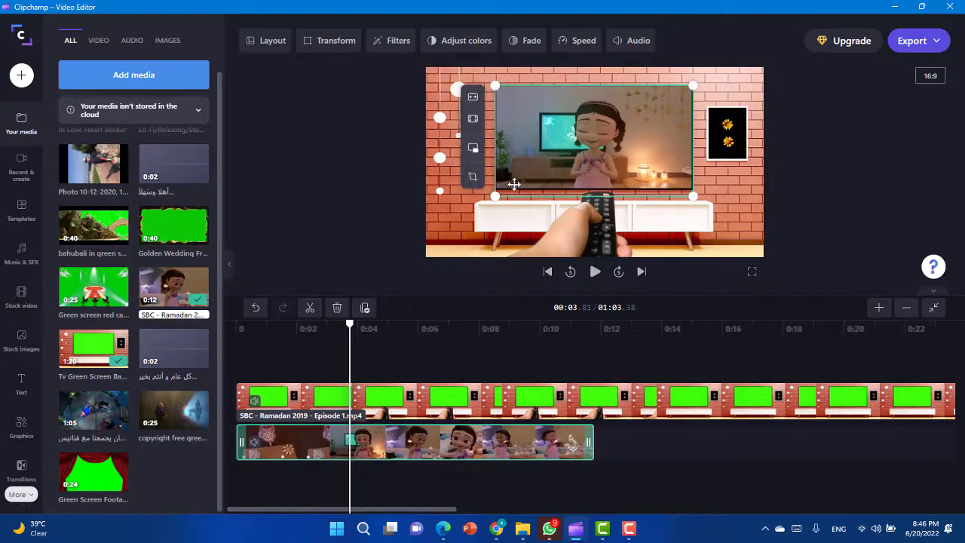
{"action": "left_click_drag", "start_coordinate": [523, 177], "coordinate": [507, 186]}
{"action": "left_click", "coordinate": [693, 197]}
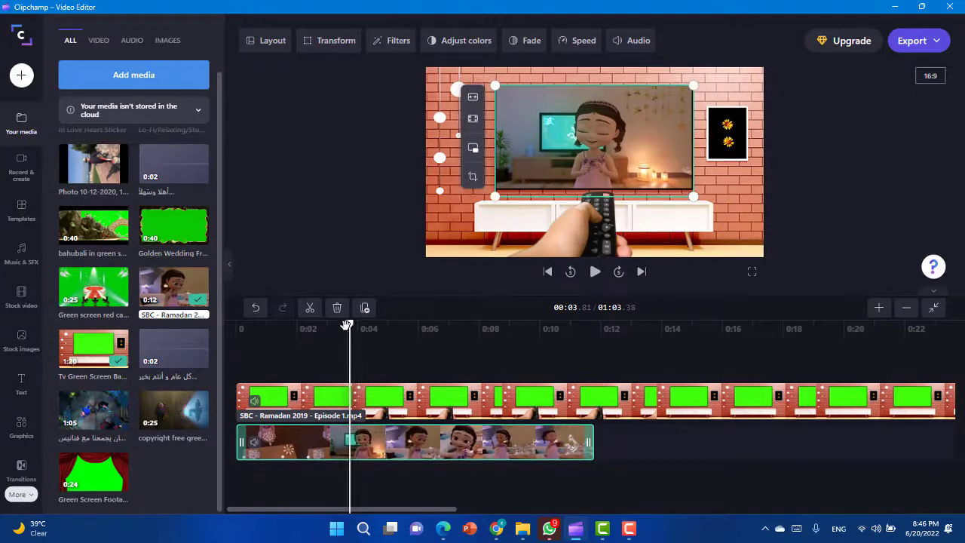
- Preview the television composite from near the start to about 8 s to check the fitted video
{"action": "left_click_drag", "start_coordinate": [347, 324], "coordinate": [243, 326]}
{"action": "left_click", "coordinate": [595, 271]}
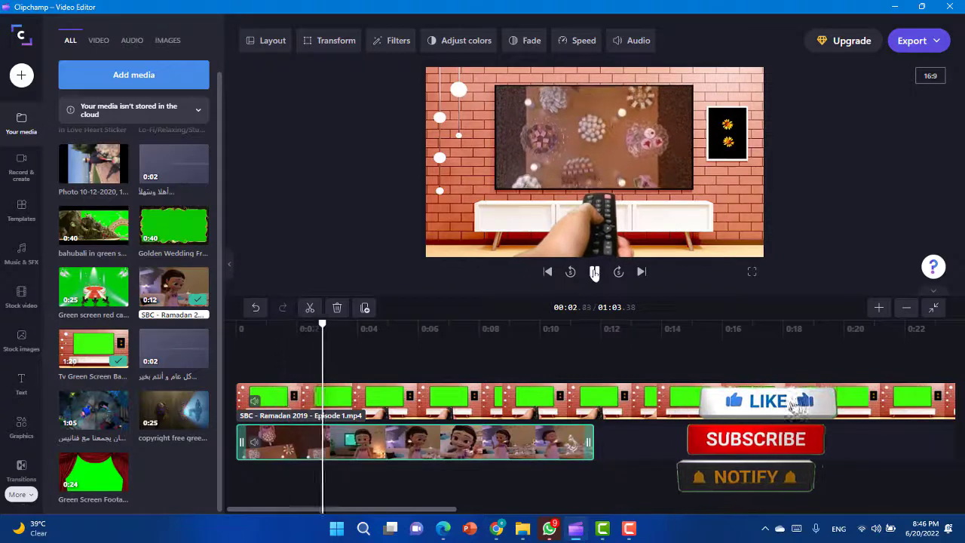
{"action": "left_click", "coordinate": [595, 271]}
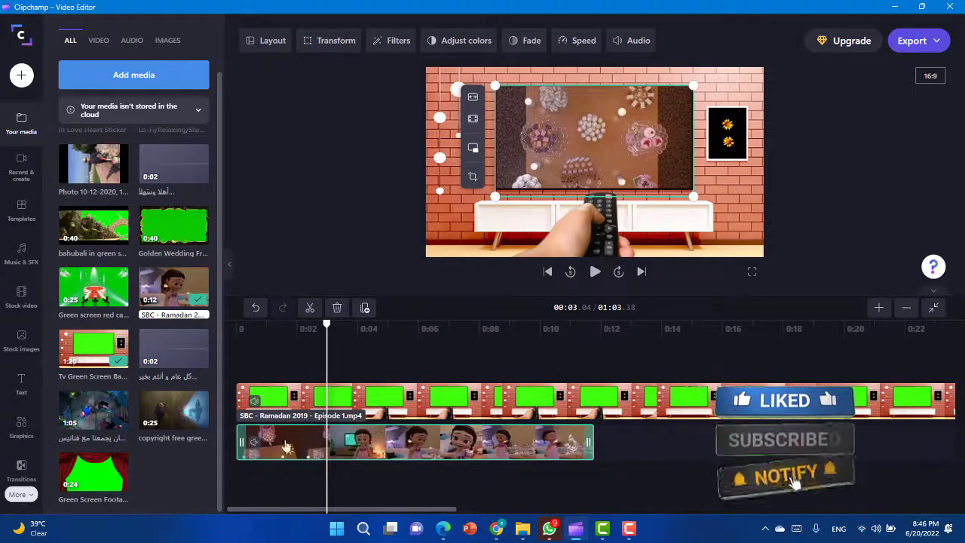
{"action": "left_click", "coordinate": [594, 273]}
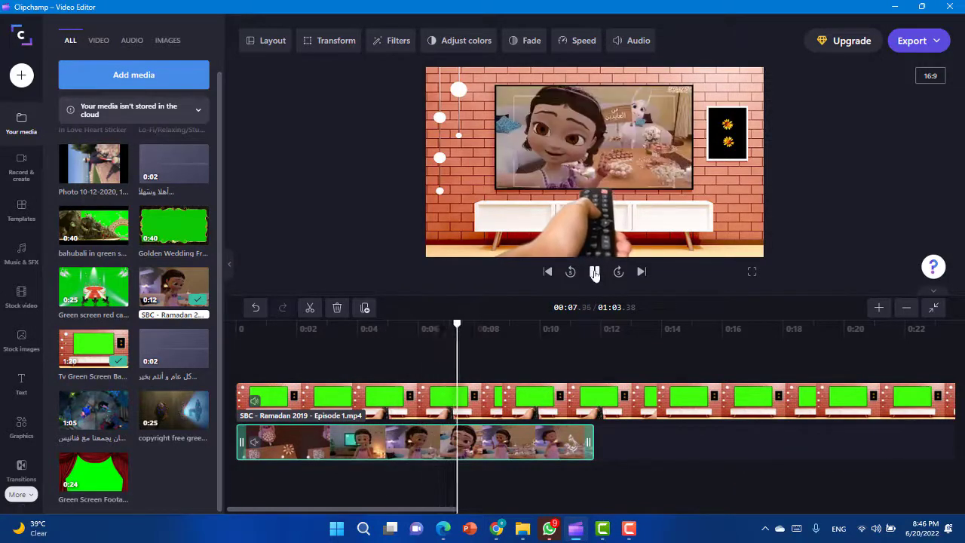
{"action": "left_click", "coordinate": [595, 273]}
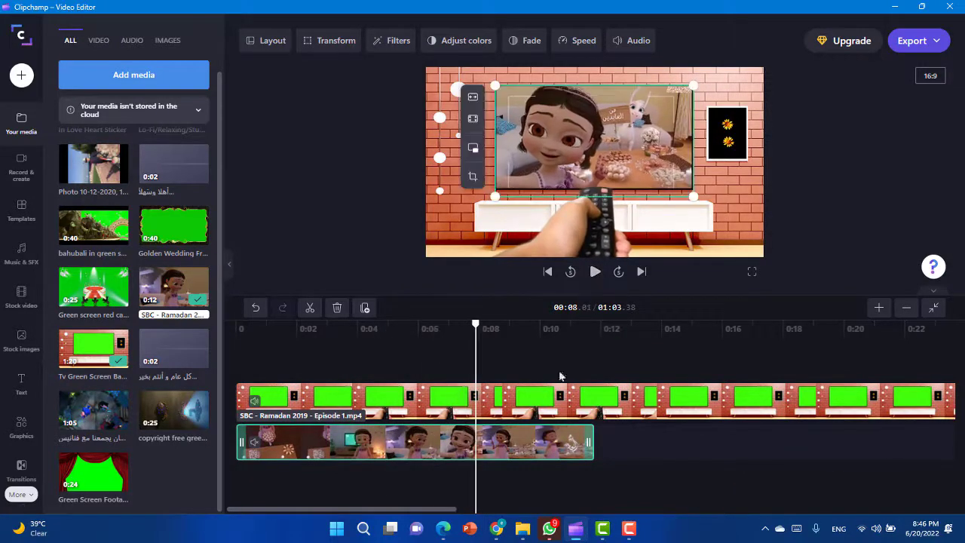
{"action": "left_click", "coordinate": [271, 398]}
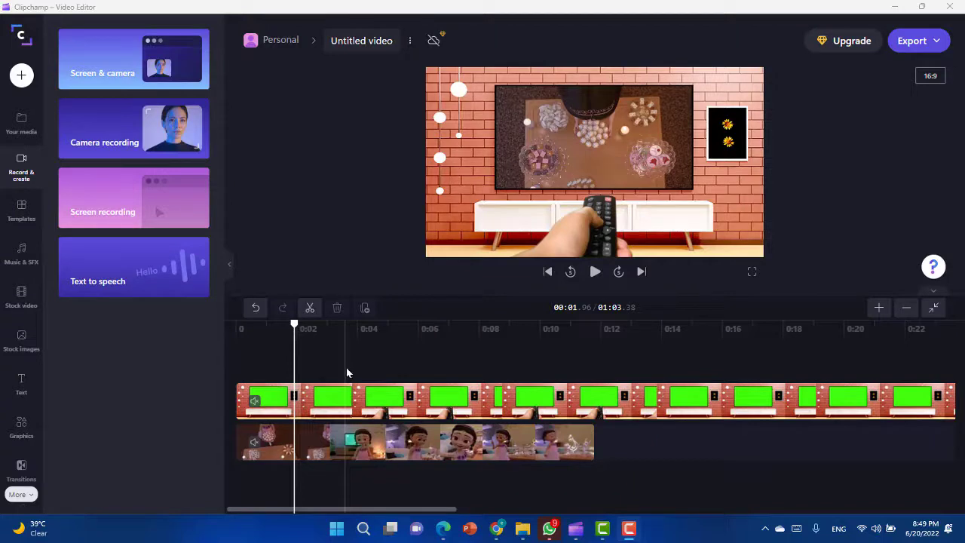
{"action": "left_click_drag", "start_coordinate": [293, 328], "coordinate": [292, 328]}
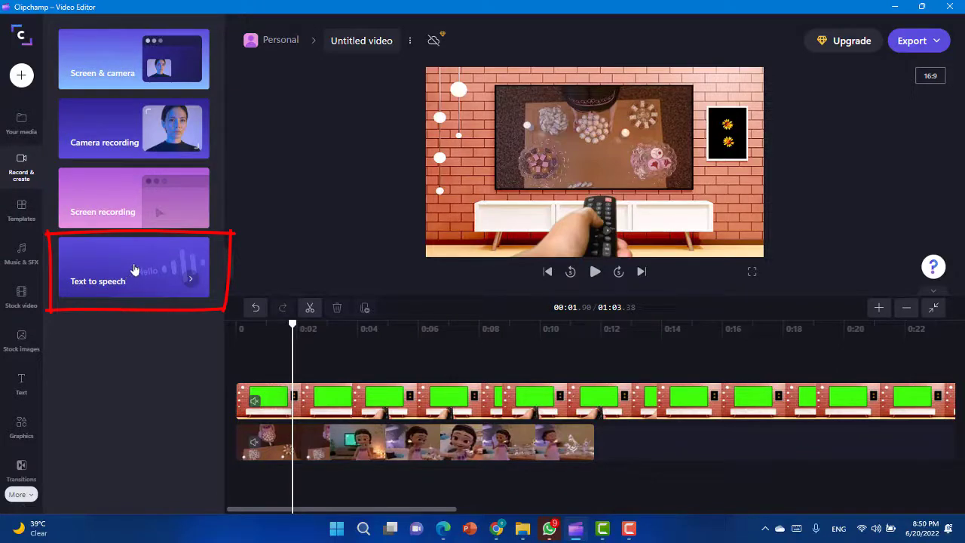
- Start a Text to speech recording with the language Arabic (Kuwait) and keep the Fahed - Masculine voice
{"action": "left_click", "coordinate": [133, 269]}
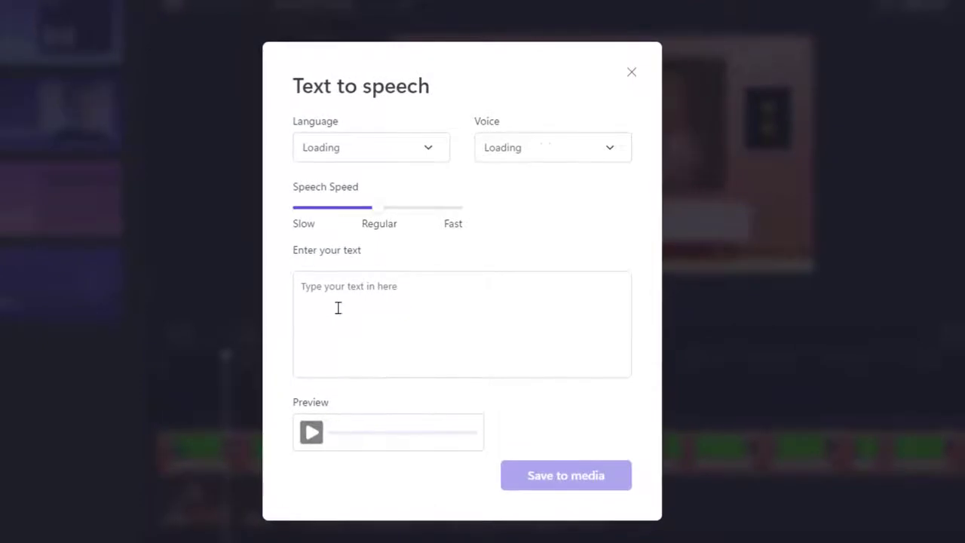
{"action": "left_click", "coordinate": [431, 154]}
{"action": "left_click_drag", "start_coordinate": [442, 303], "coordinate": [451, 207]}
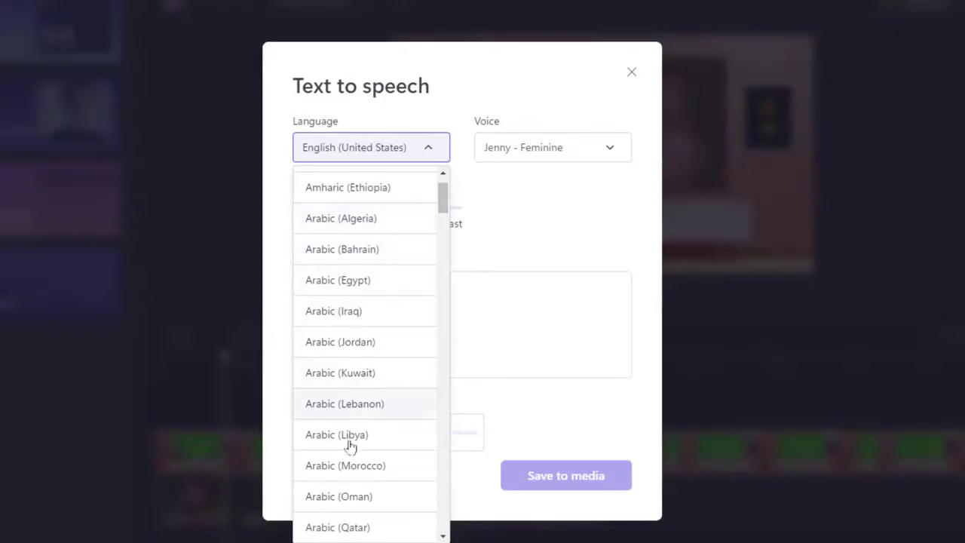
{"action": "scroll", "coordinate": [369, 354], "scroll_direction": "down", "scroll_amount": 1}
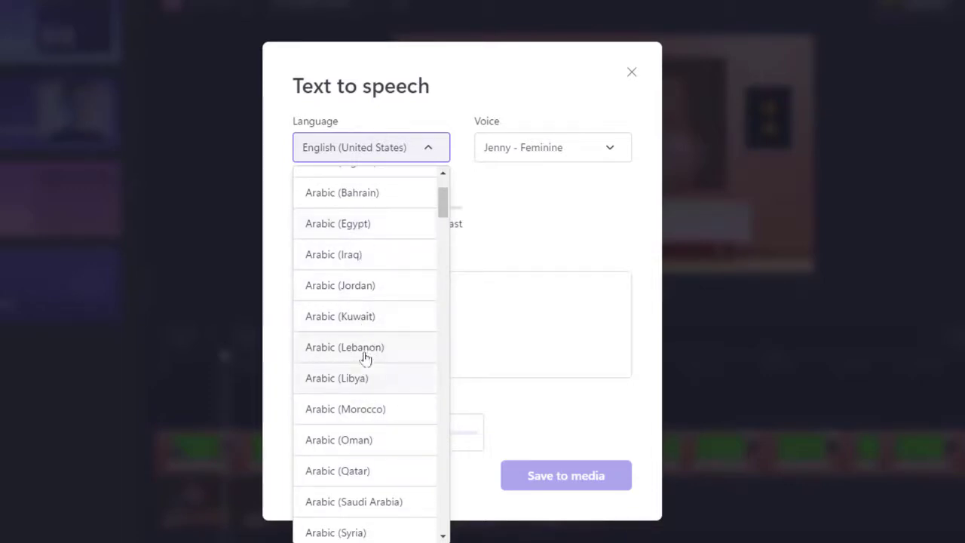
{"action": "left_click", "coordinate": [367, 320]}
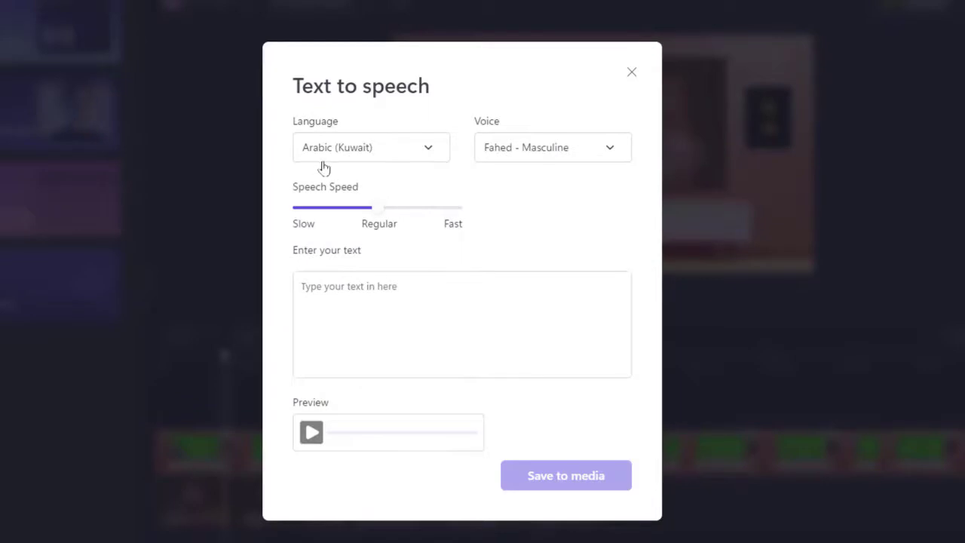
{"action": "left_click", "coordinate": [598, 152]}
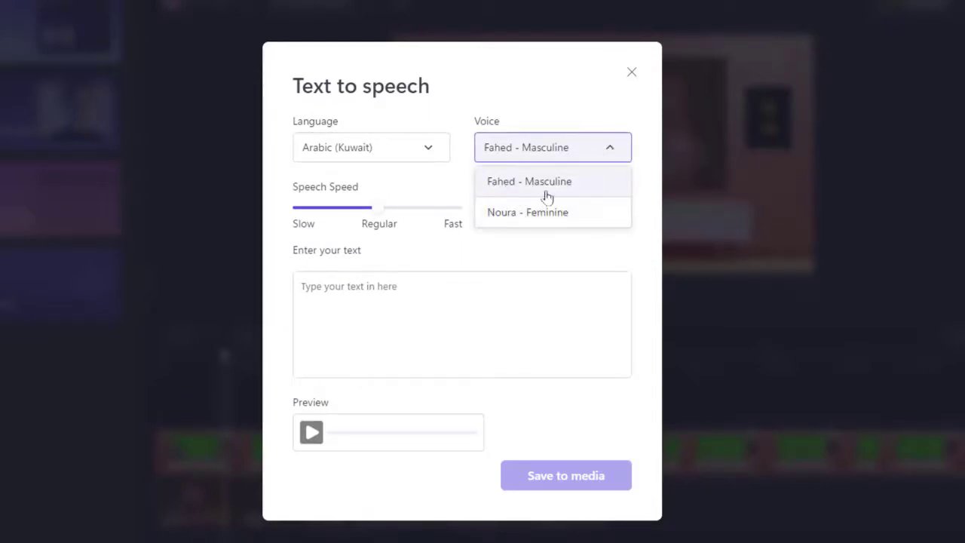
{"action": "left_click", "coordinate": [420, 317]}
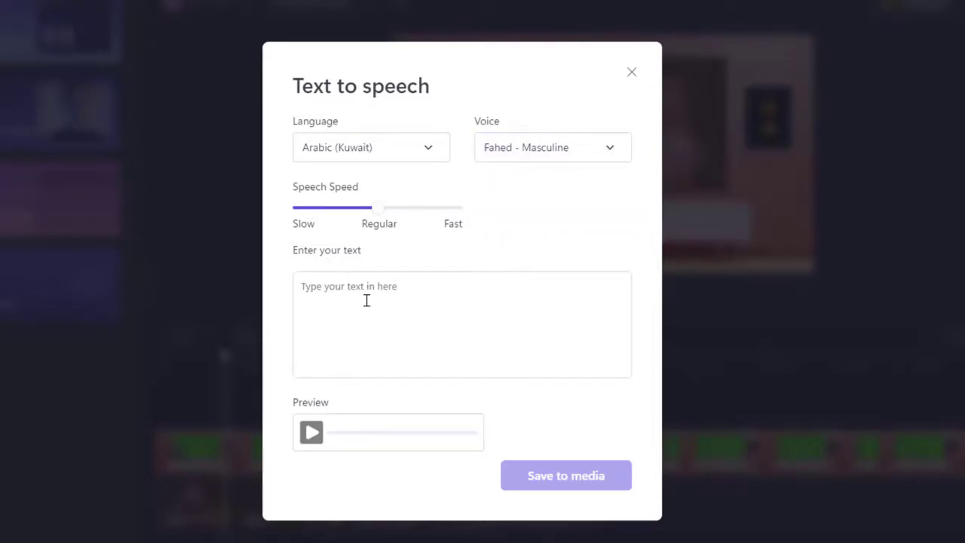
- Enter "أهلا وسهلا بكم" as the text to be spoken
{"action": "type", "text": "H"}
{"action": "key", "text": "BackSpace"}
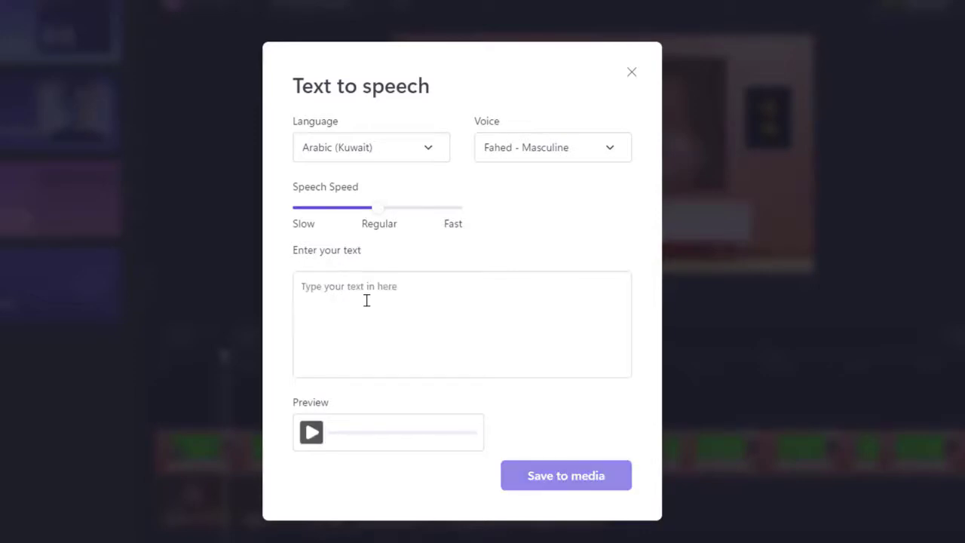
{"action": "type", "text": "اهل"}
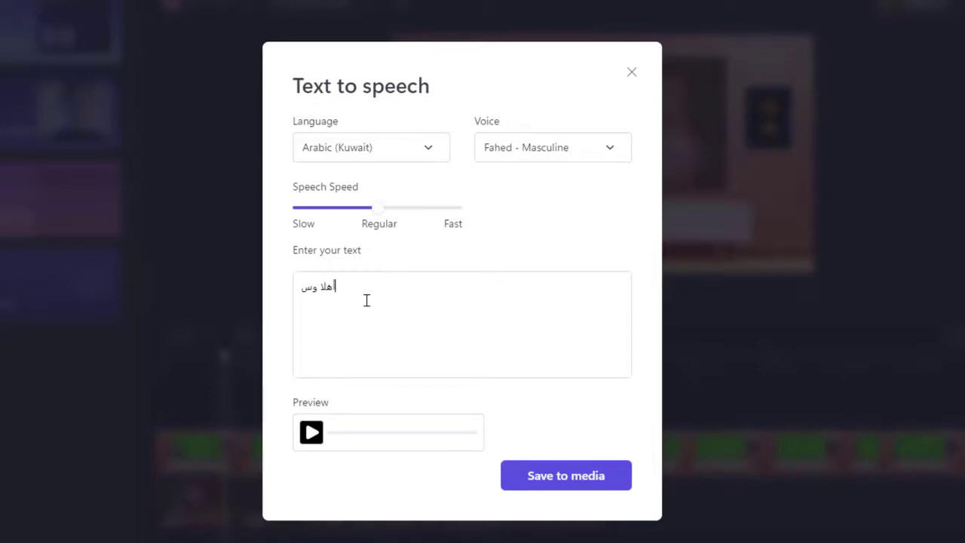
{"action": "type", "text": "ا وسهلا بكم"}
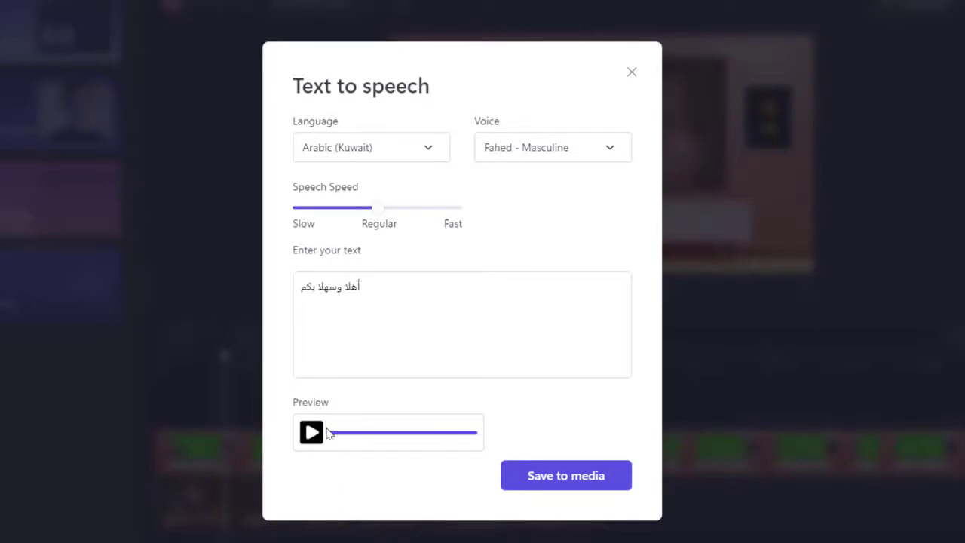
- Try the Noura - Feminine voice and preview the speech
{"action": "left_click", "coordinate": [581, 154]}
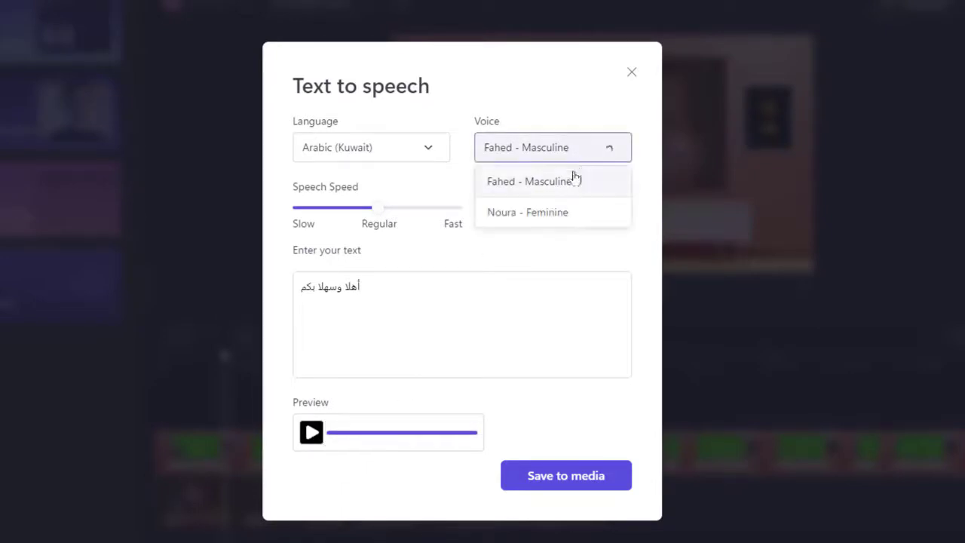
{"action": "left_click", "coordinate": [533, 217]}
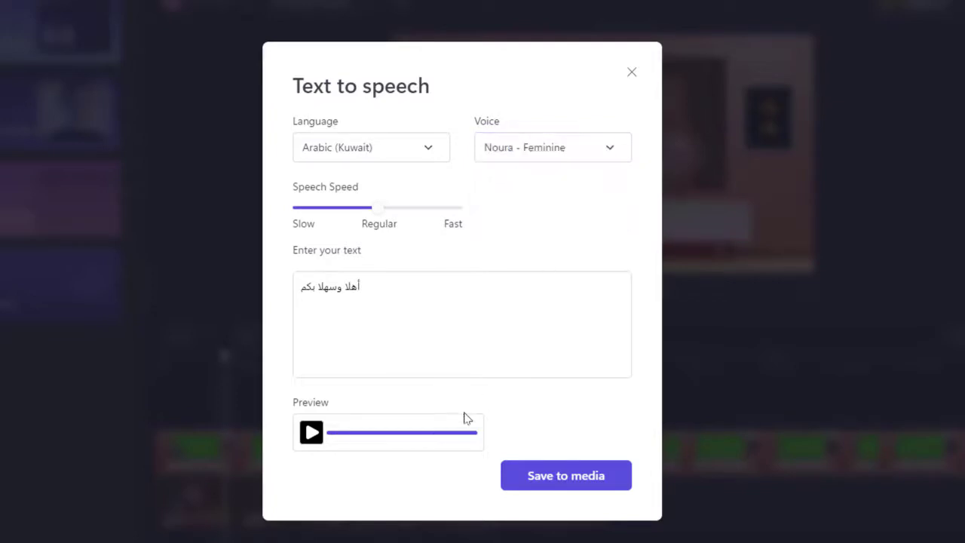
{"action": "left_click", "coordinate": [314, 437]}
- Change the speech language to Arabic (Egypt) and preview it with the Salma - Feminine voice
{"action": "left_click", "coordinate": [430, 151]}
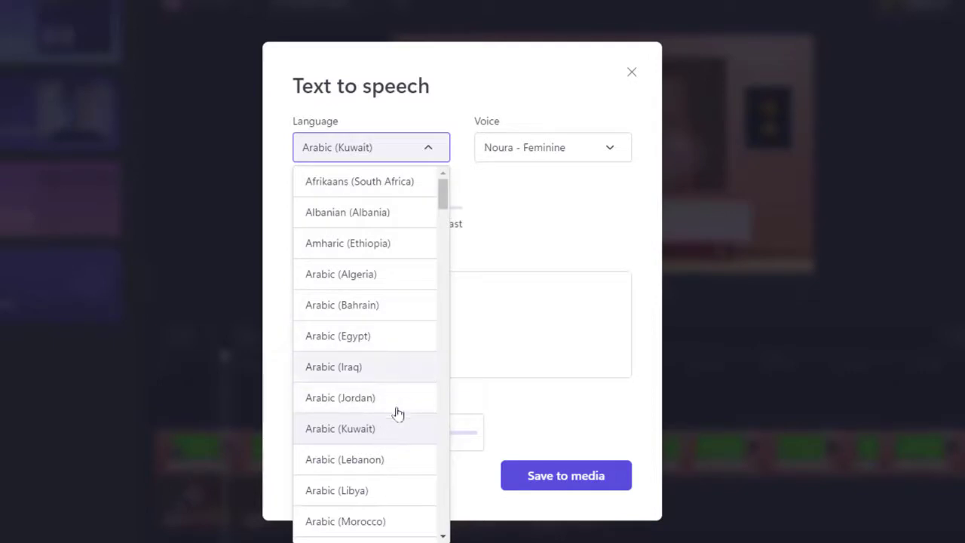
{"action": "left_click", "coordinate": [390, 337]}
{"action": "left_click", "coordinate": [609, 154]}
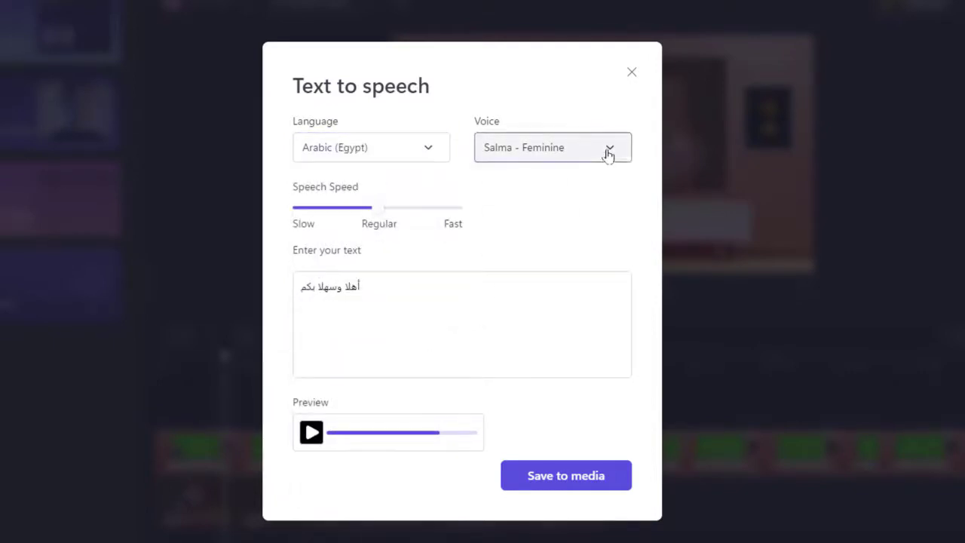
{"action": "left_click", "coordinate": [534, 191]}
{"action": "left_click", "coordinate": [311, 432]}
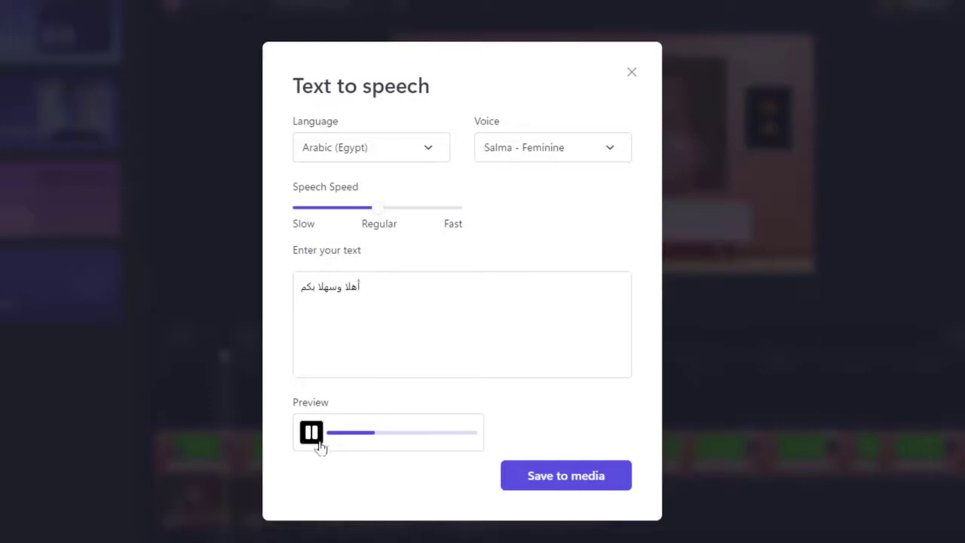
- Set the voice to Shakir - Masculine and save the generated speech to the media library
{"action": "left_click", "coordinate": [610, 147]}
{"action": "left_click", "coordinate": [536, 213]}
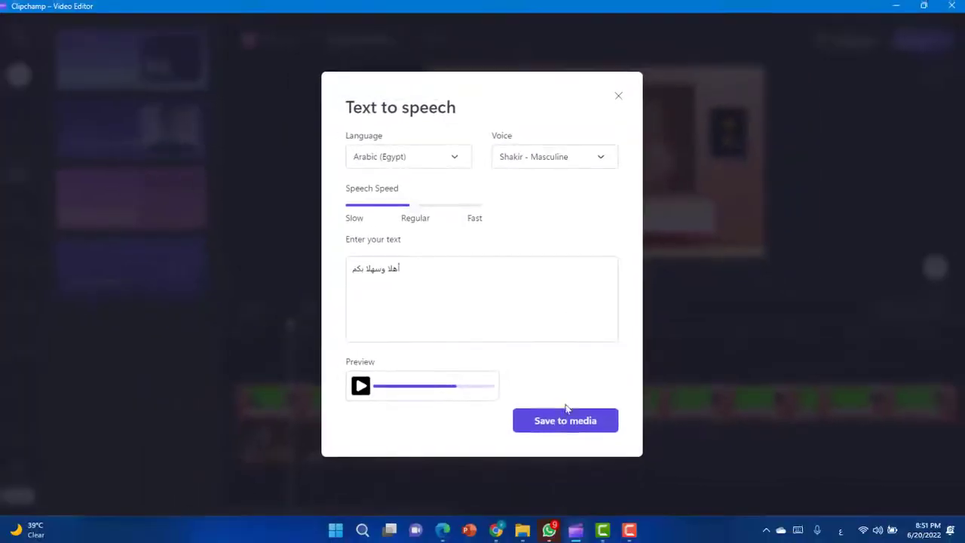
{"action": "left_click", "coordinate": [555, 421]}
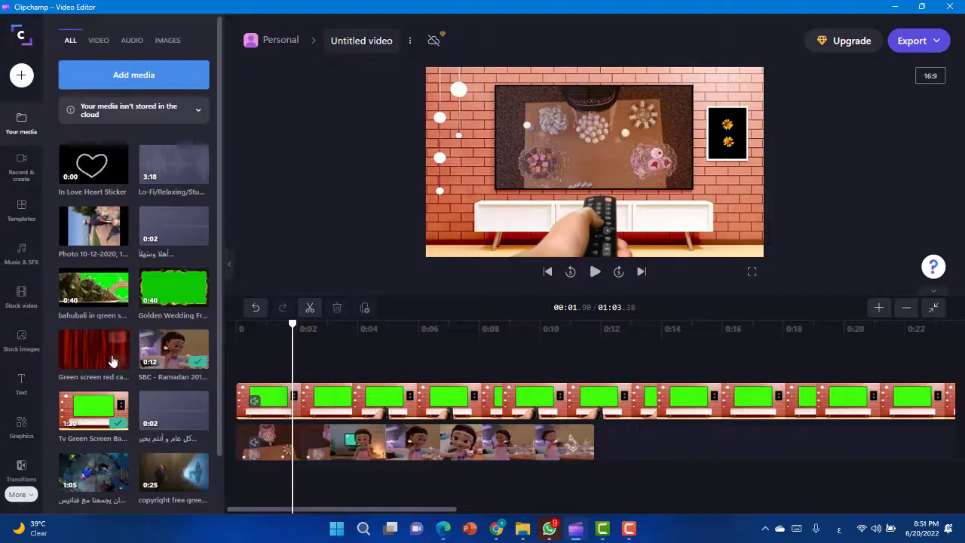
- Place the "كل عام و أنتم بخير" audio clip on a track below the SBC clip, starting at about 1 s
{"action": "scroll", "coordinate": [167, 370], "scroll_direction": "down", "scroll_amount": 1}
{"action": "mouse_move", "coordinate": [163, 334]}
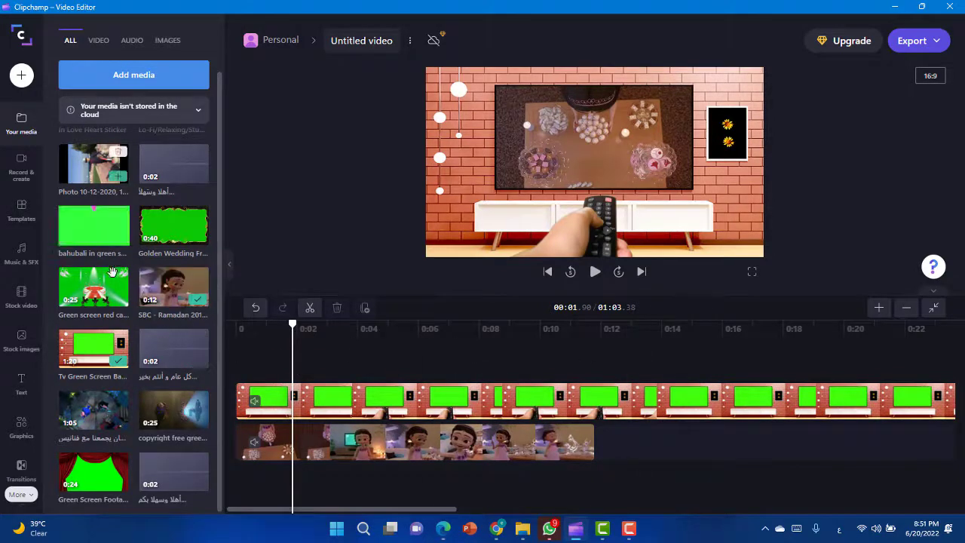
{"action": "mouse_move", "coordinate": [169, 359]}
{"action": "left_click_drag", "start_coordinate": [181, 367], "coordinate": [305, 462]}
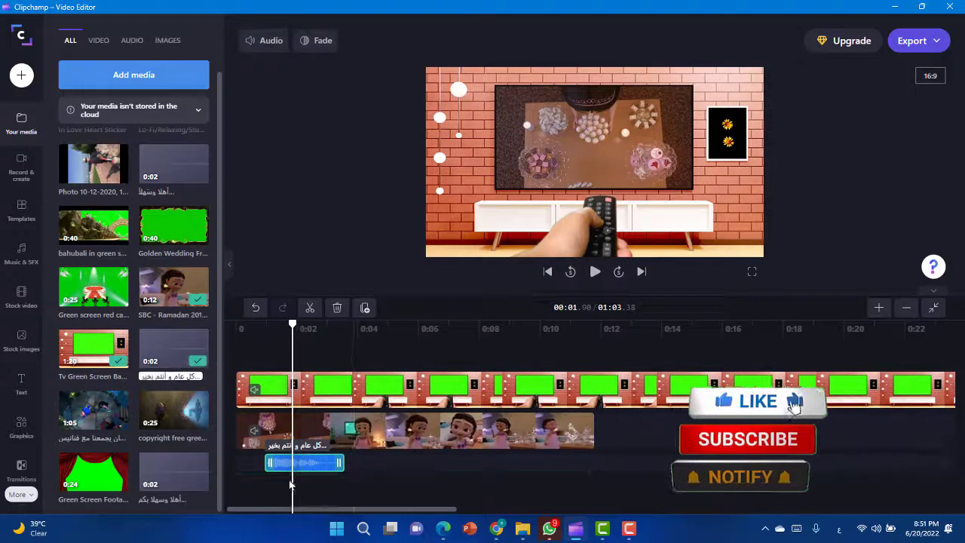
- Move the "كل عام و أنتم بخير" audio clip to start at about 0.5 s and preview the video from the beginning
{"action": "left_click_drag", "start_coordinate": [313, 464], "coordinate": [299, 470]}
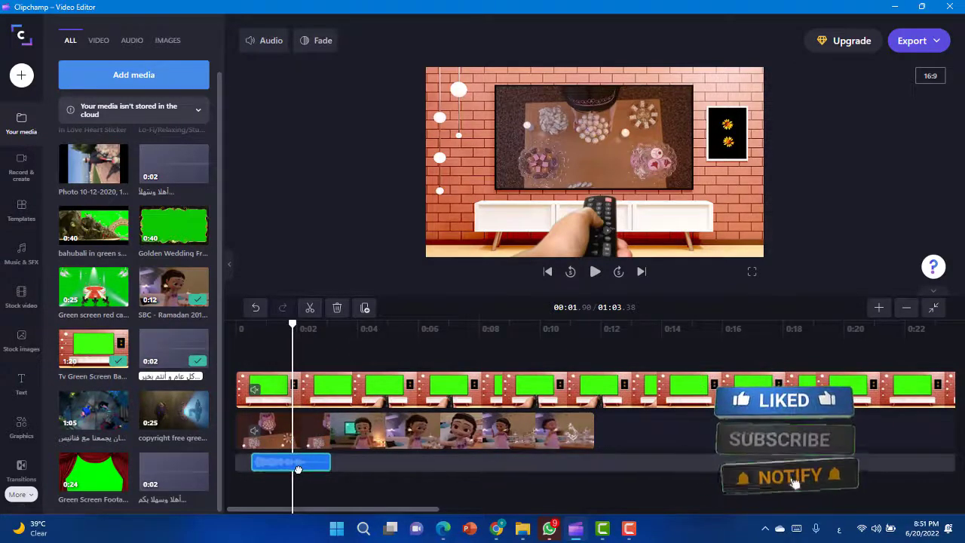
{"action": "left_click", "coordinate": [242, 334]}
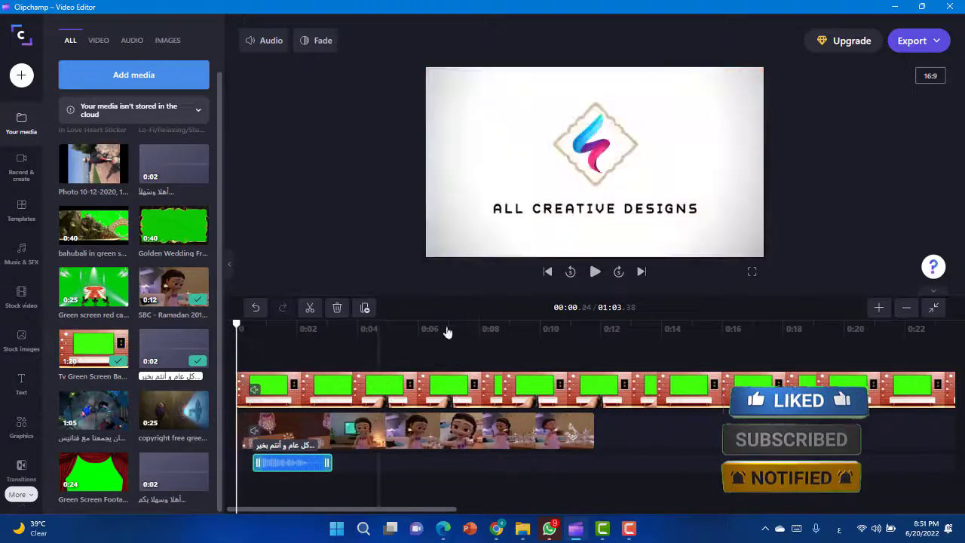
{"action": "left_click", "coordinate": [595, 271]}
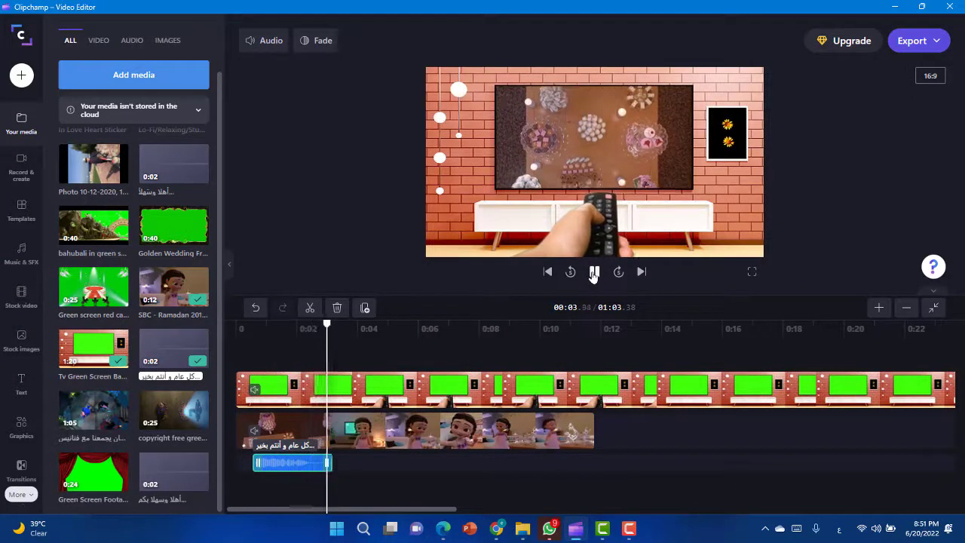
{"action": "left_click", "coordinate": [595, 272]}
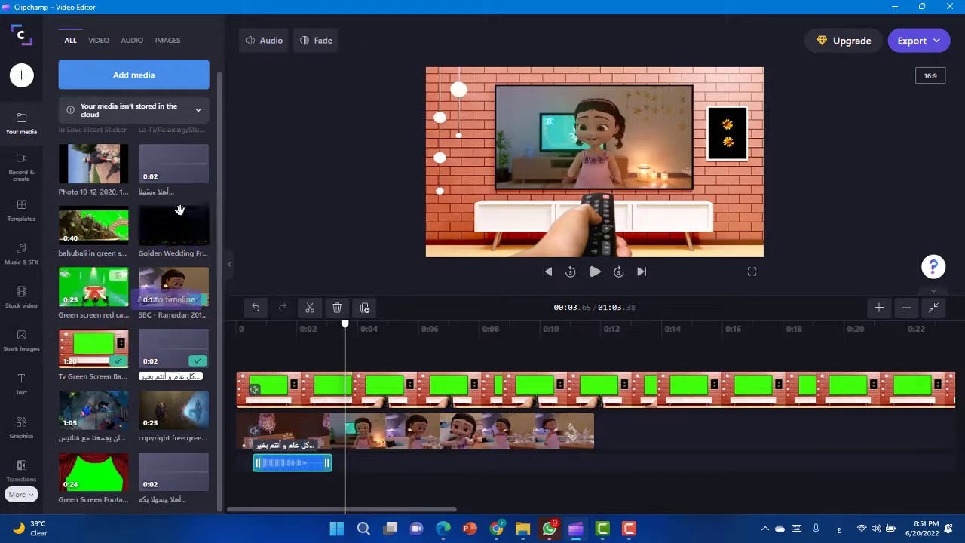
- Place the "أهلا وسهلاً" audio clip right after the first speech clip on the same track and preview that part
{"action": "left_click_drag", "start_coordinate": [173, 162], "coordinate": [357, 465]}
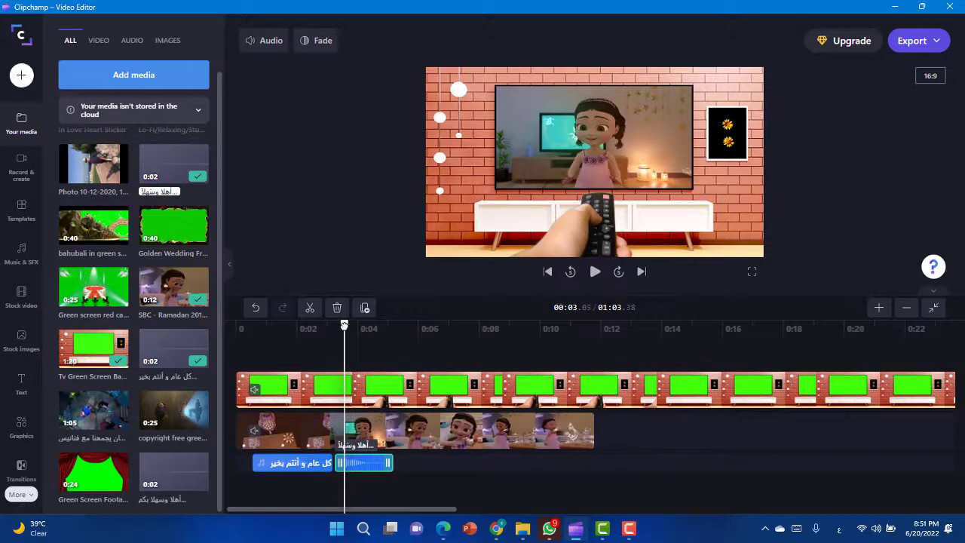
{"action": "left_click", "coordinate": [326, 331]}
{"action": "left_click", "coordinate": [595, 273]}
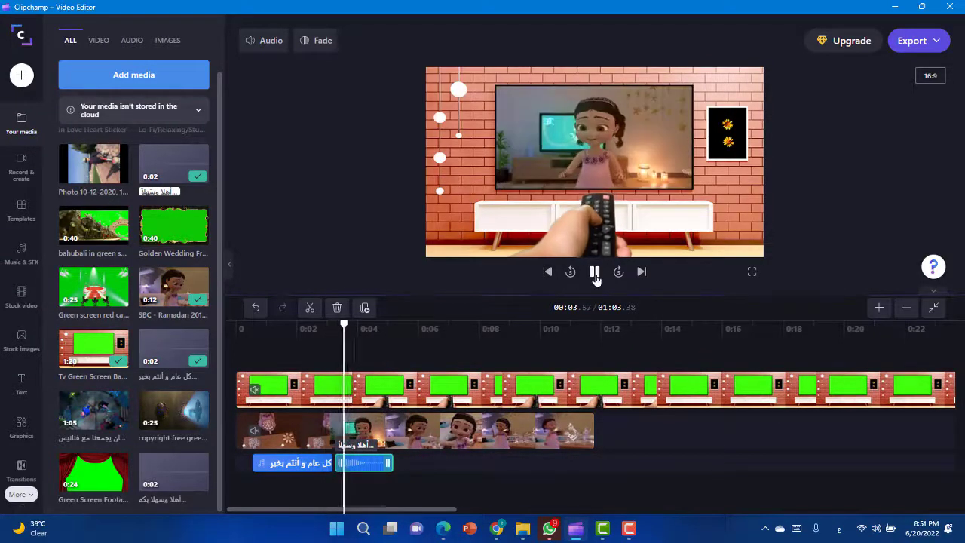
{"action": "left_click", "coordinate": [595, 272]}
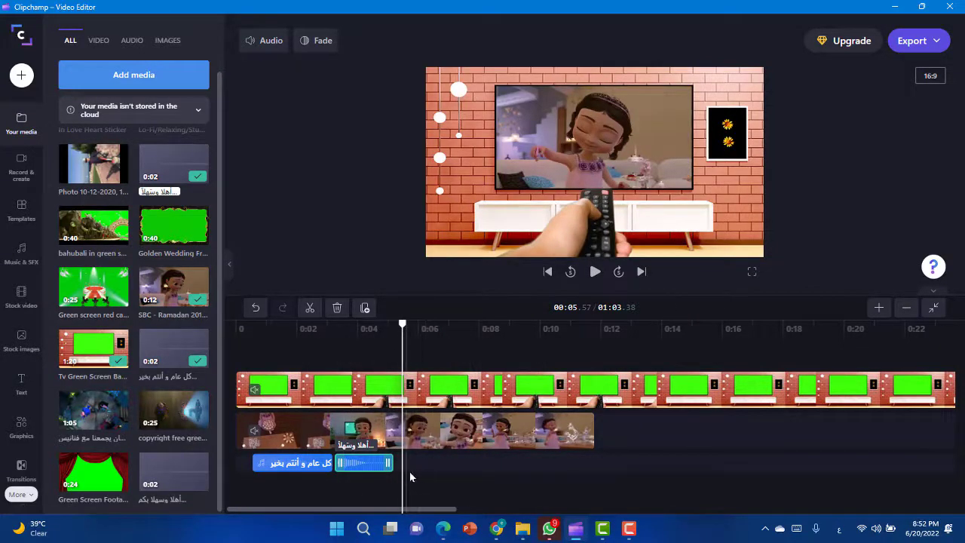
- Move the "أهلا وسهلاً" audio clip to start at about 4.6 s, leaving a gap after the first speech clip
{"action": "mouse_move", "coordinate": [309, 472]}
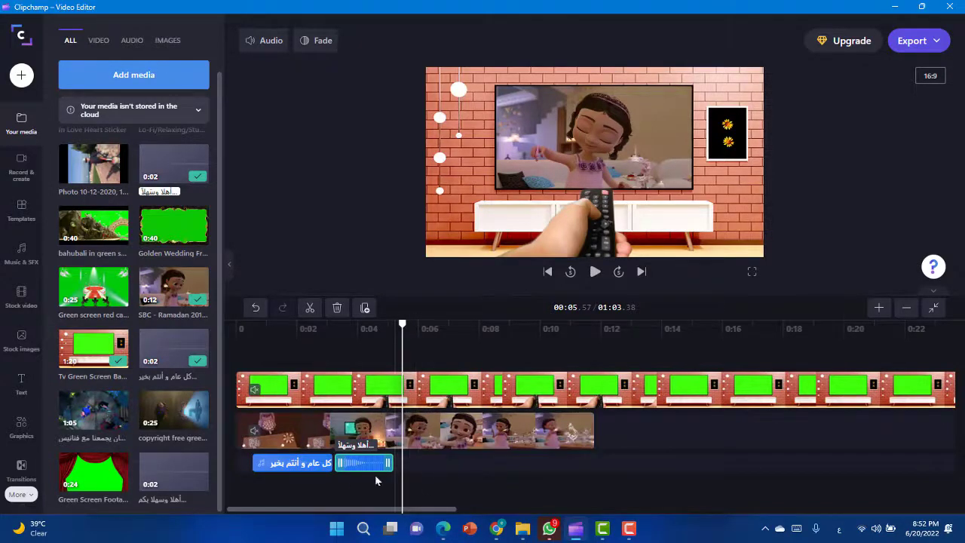
{"action": "left_click_drag", "start_coordinate": [356, 471], "coordinate": [393, 472]}
{"action": "left_click", "coordinate": [614, 467]}
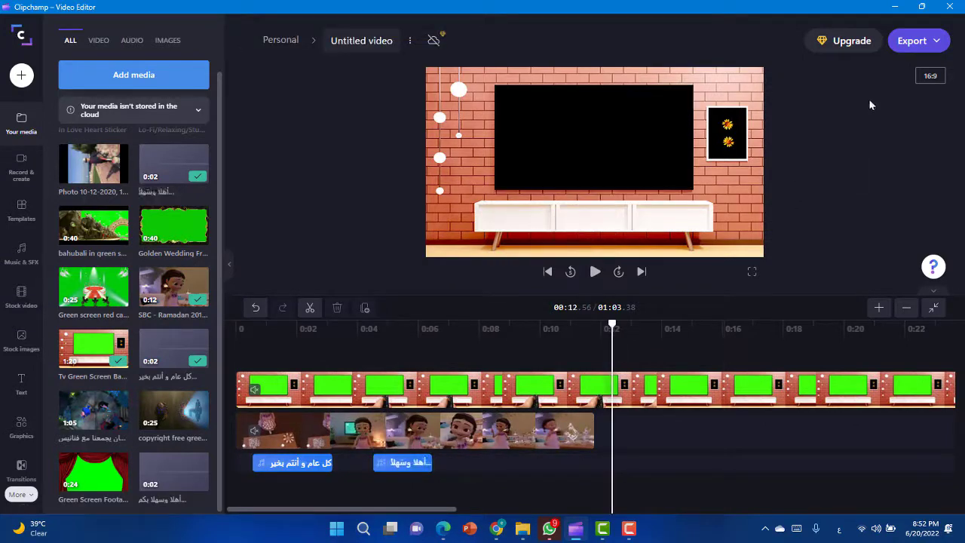
- Start exporting the video in 720p quality, cancel the running export and return to the editor
{"action": "left_click", "coordinate": [912, 47]}
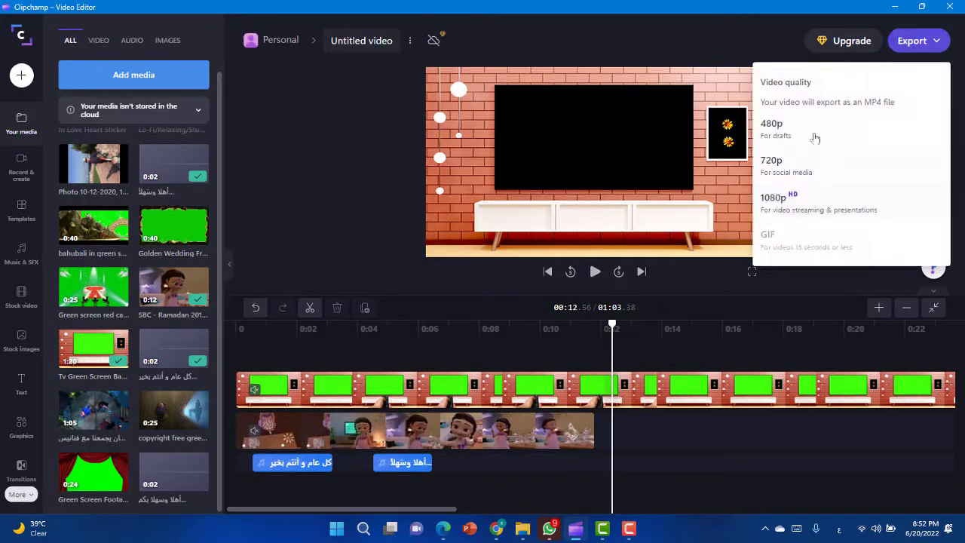
{"action": "left_click", "coordinate": [806, 173]}
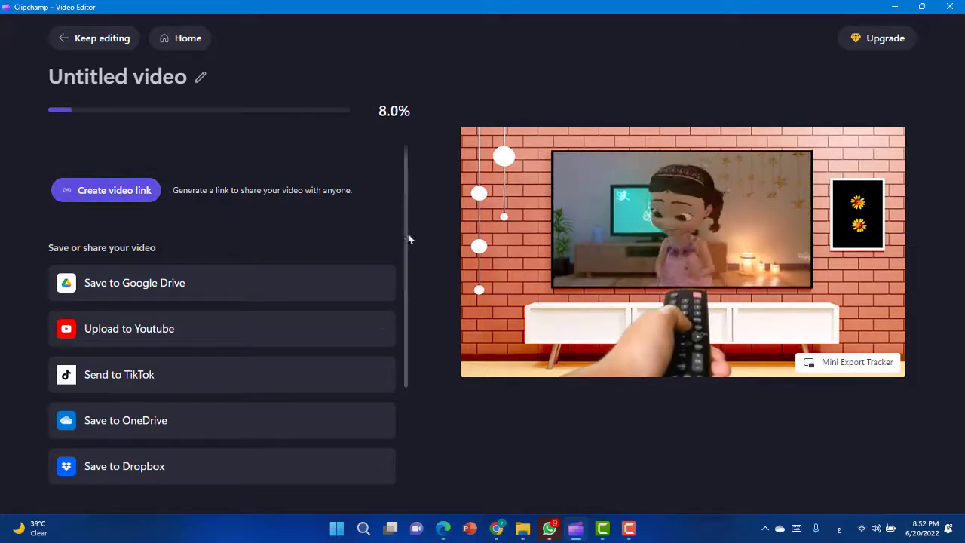
{"action": "left_click", "coordinate": [75, 41]}
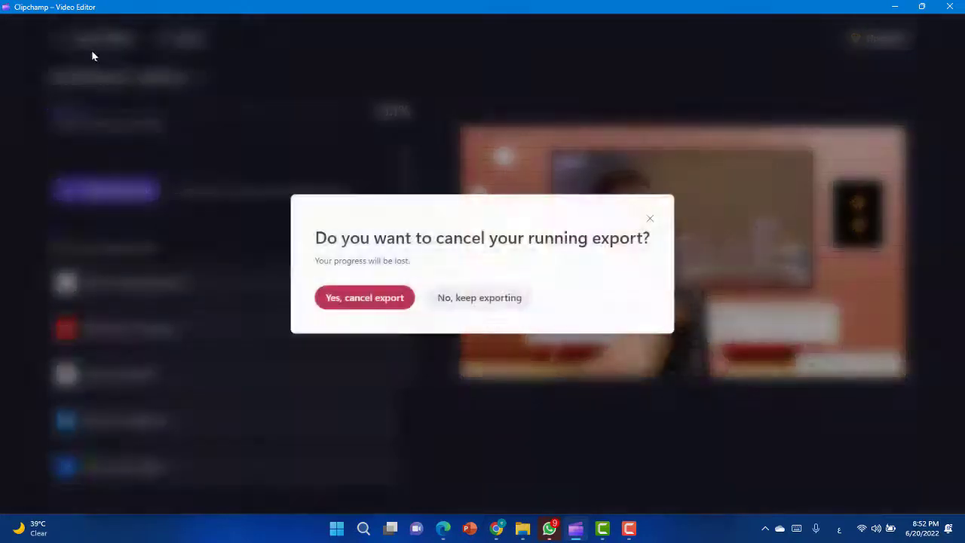
{"action": "left_click", "coordinate": [380, 306]}
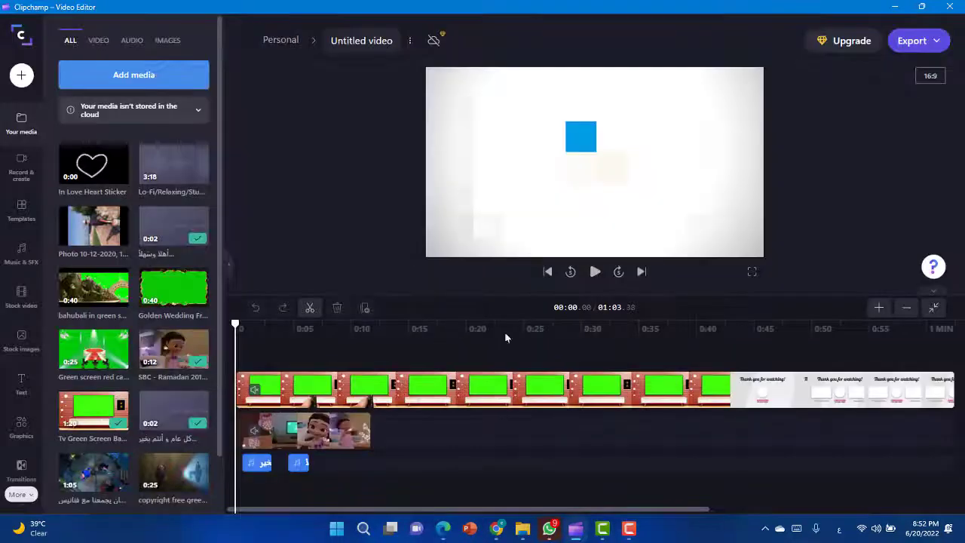